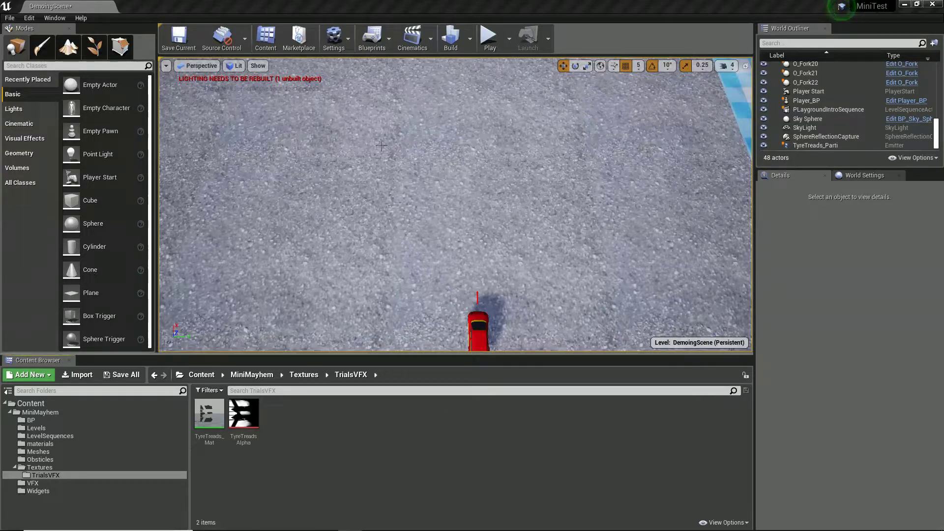
Playtest the level by driving and turning the red car to check its existing tyre tracks, and end the session.
left_click(490, 39)
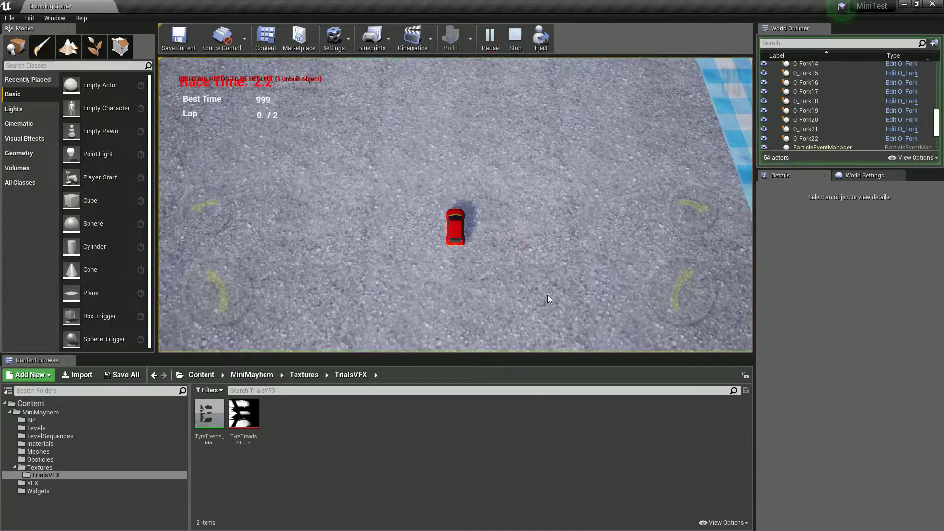
key("w")
key("a")
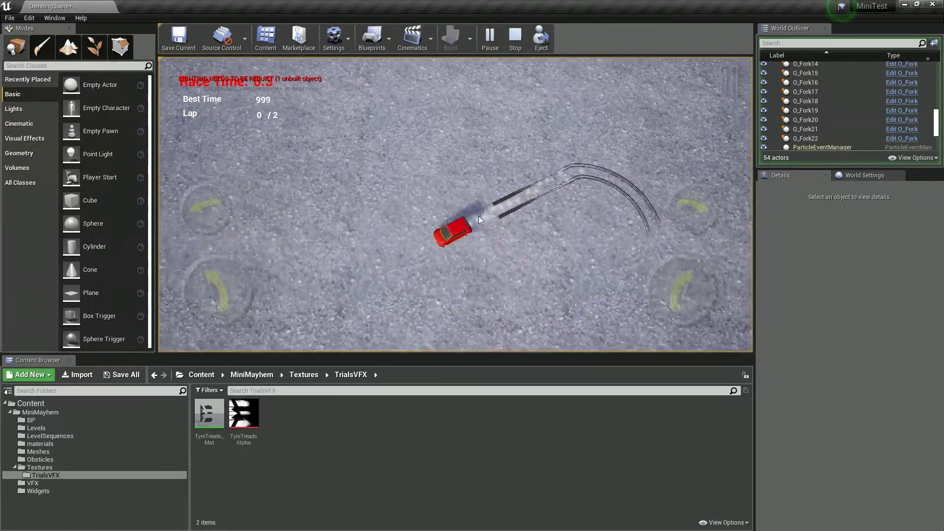
key("a")
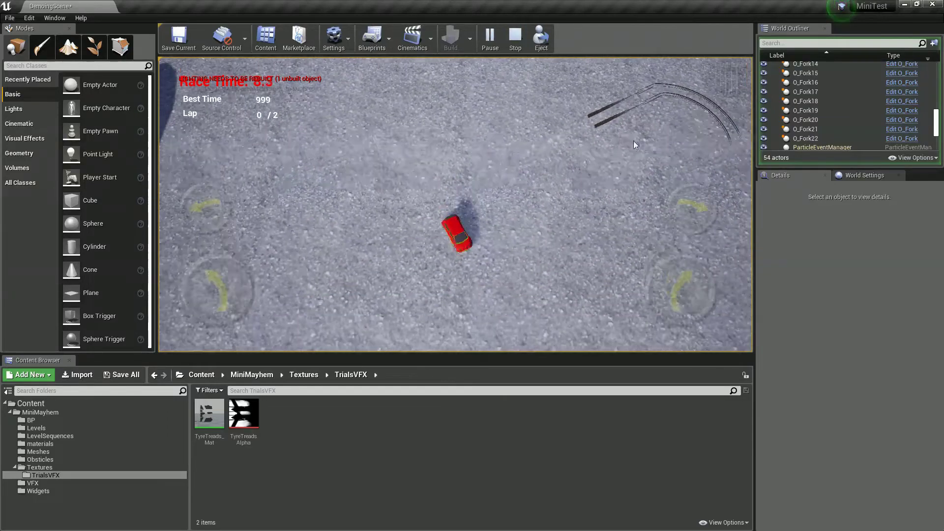
key("a")
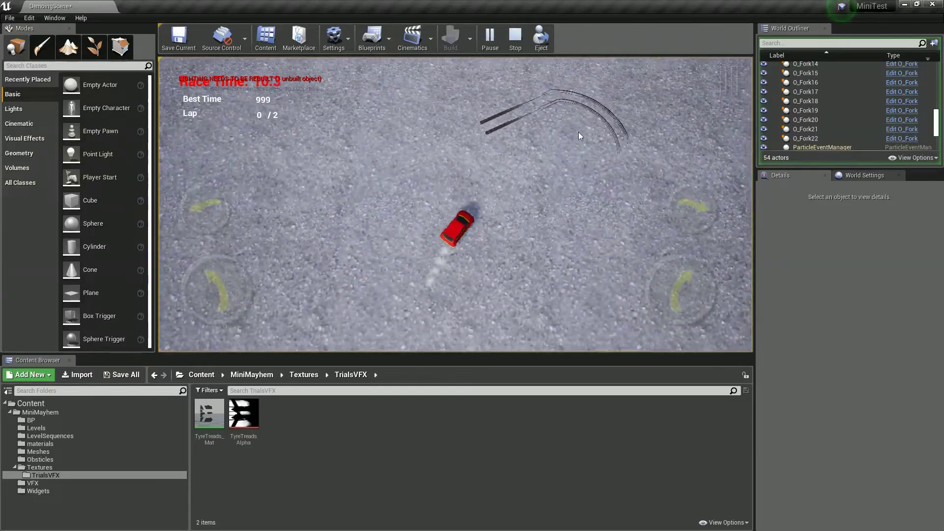
key("d")
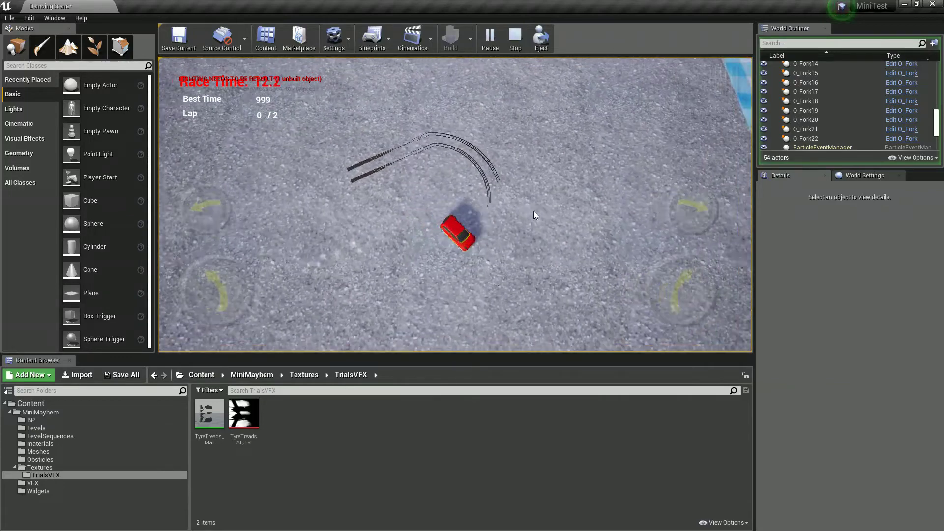
key("Escape")
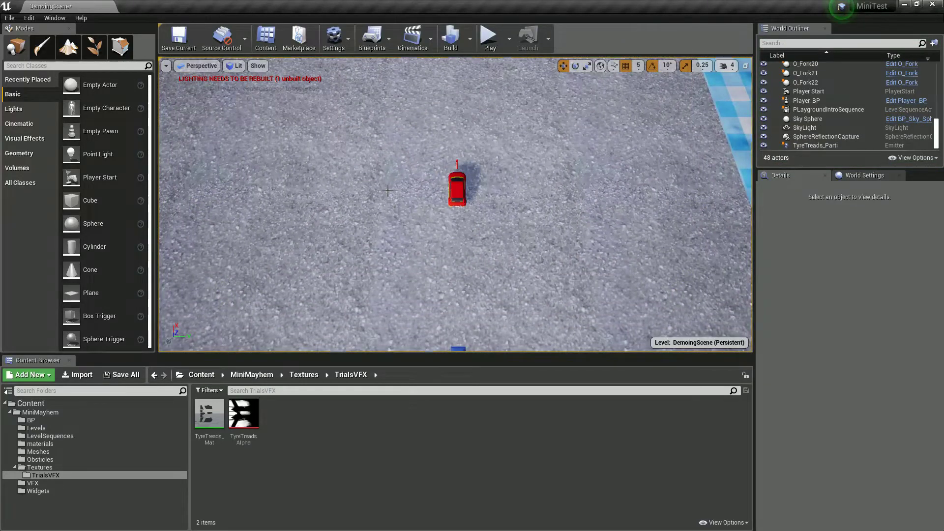
Switch to SketchBook and inspect the TyreTreadsAlpha.png layers by toggling Shape 2 copy 8, Shape 2 copy 7 and the black Background.
key("alt+Tab")
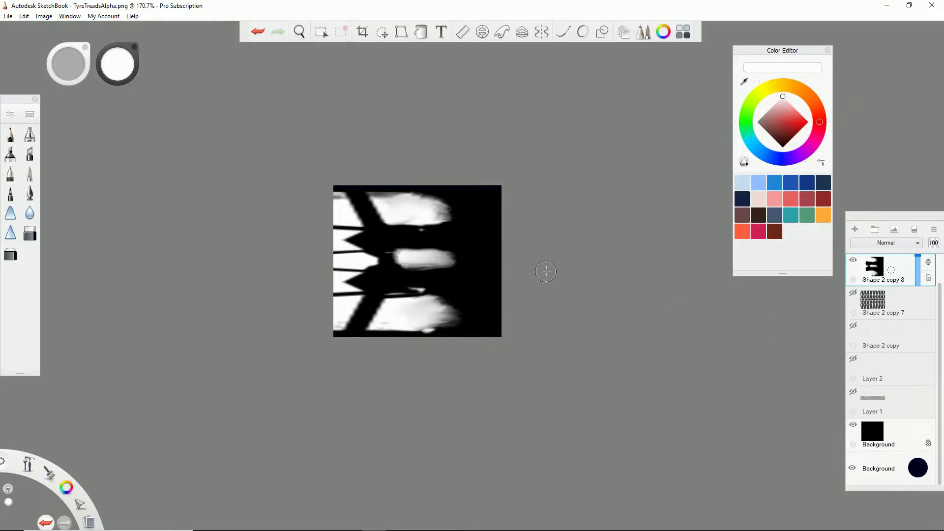
left_click(853, 260)
left_click(853, 292)
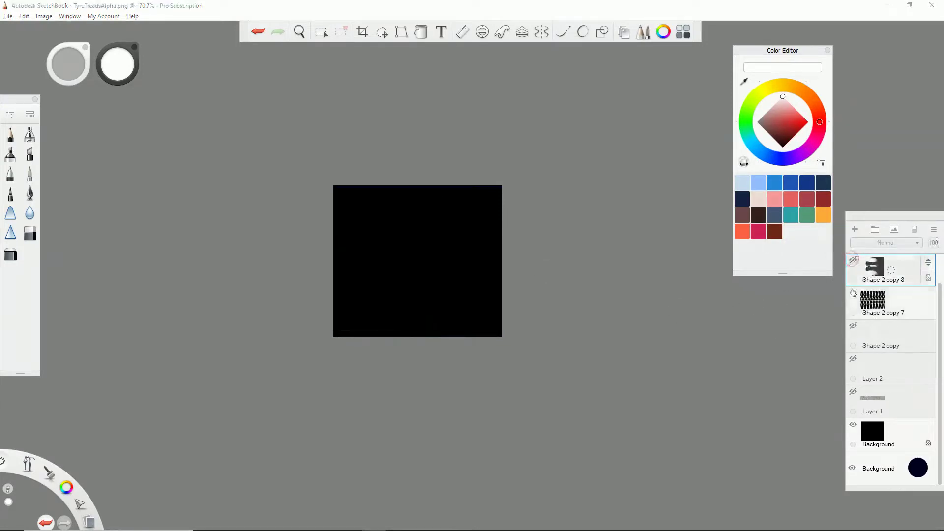
left_click(853, 424)
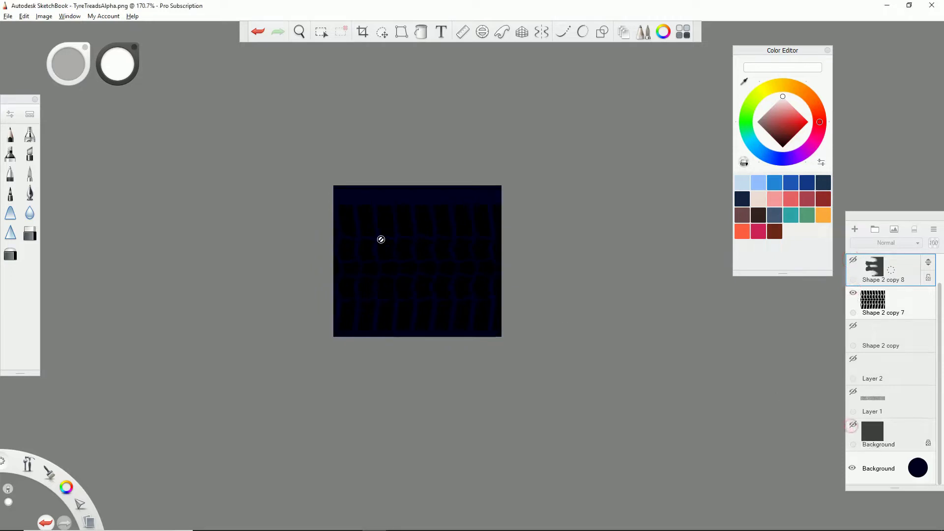
left_click(917, 475)
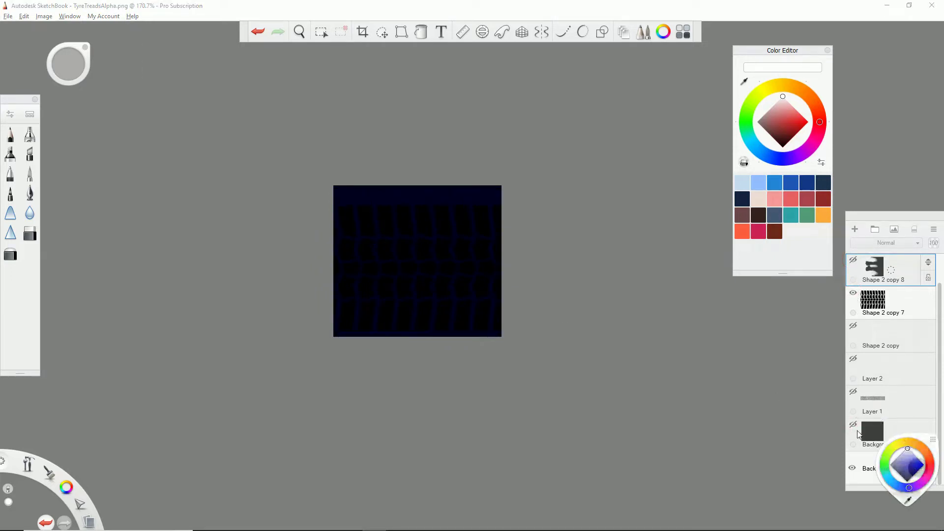
left_click(853, 260)
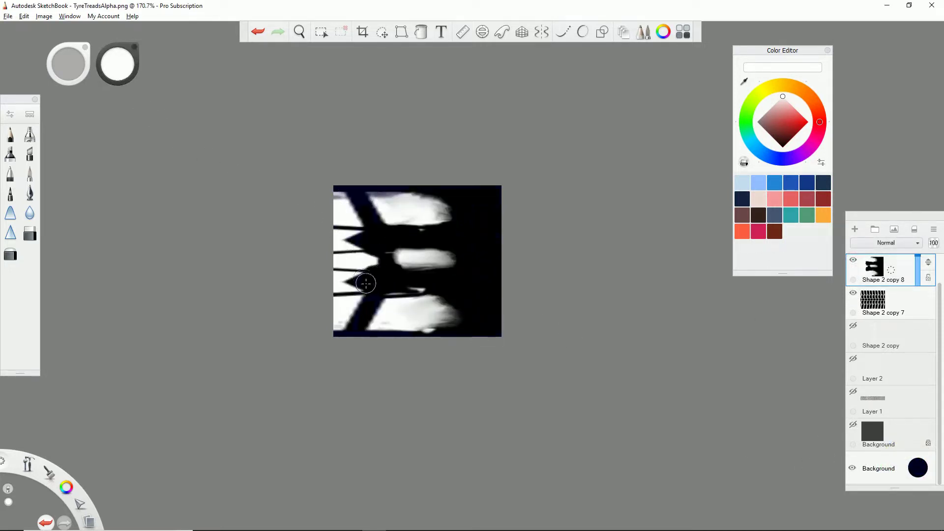
Return to Unreal Editor, move the TyreTreads_Mat Texture Sample and colour constant nodes closer together, and clear the asset editor window off the screen.
key("alt+Tab")
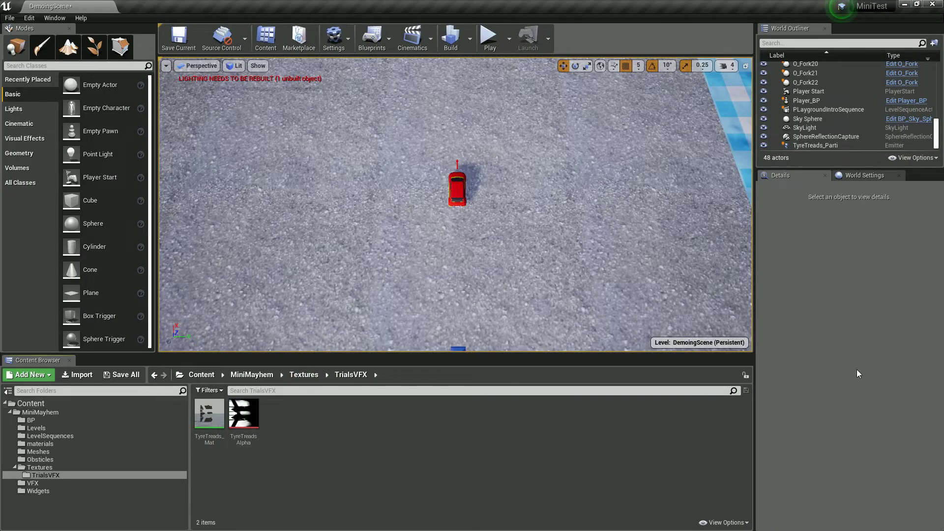
left_click_drag(857, 370, 358, 73)
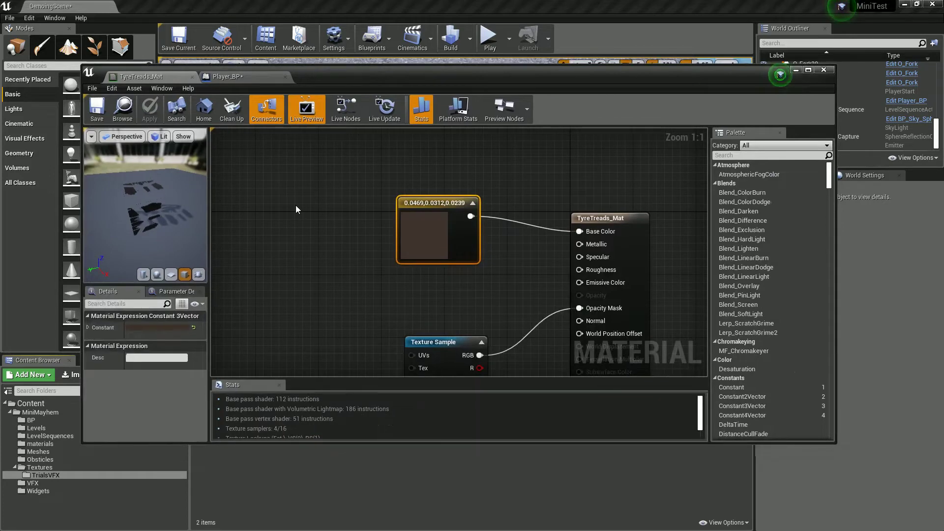
right_click_drag(362, 302, 358, 240)
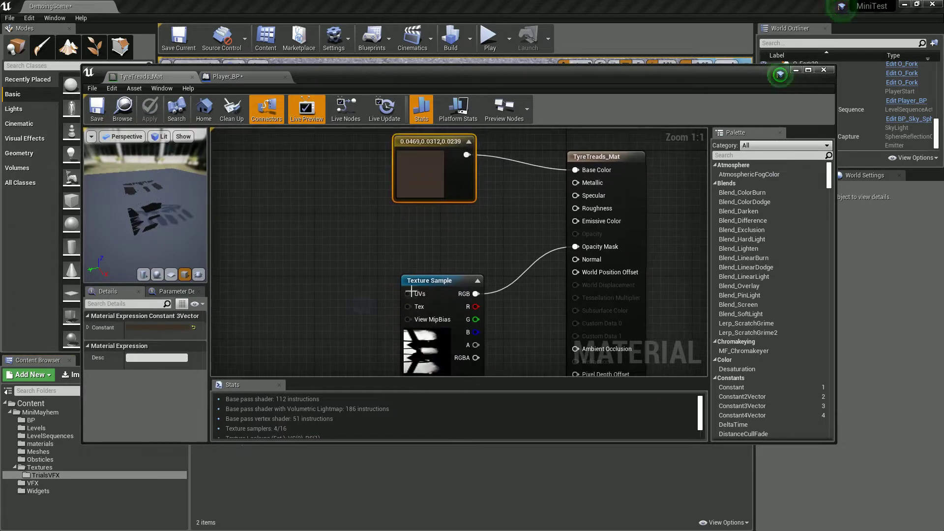
left_click_drag(422, 286, 422, 245)
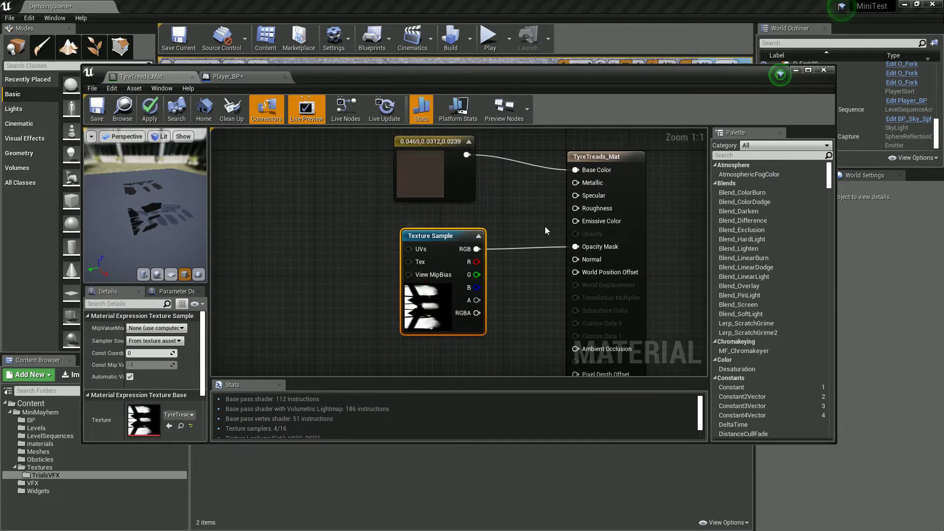
left_click_drag(419, 147, 436, 154)
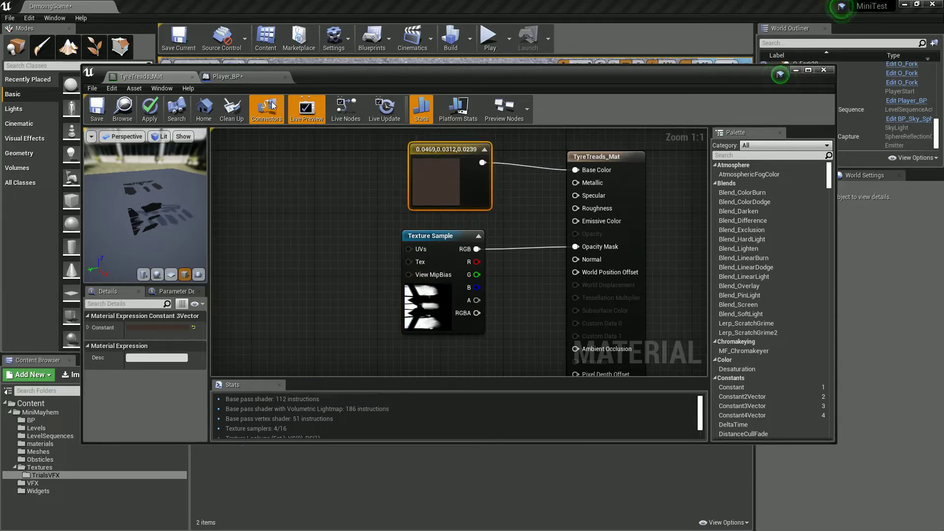
left_click(229, 77)
left_click_drag(344, 74, 566, 203)
left_click_drag(566, 202, 943, 216)
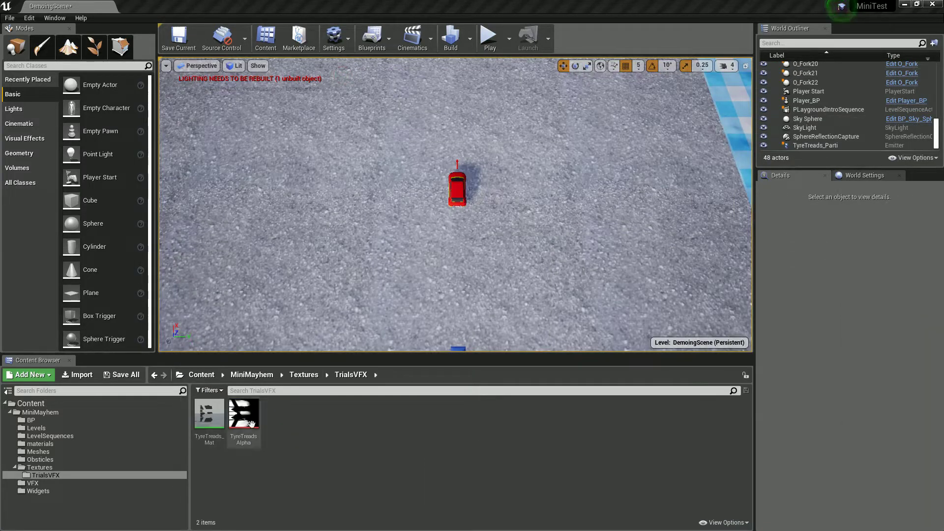
Create a particle system named TracksTrialVFX in the TrialsVFX folder and open it for editing.
right_click(277, 424)
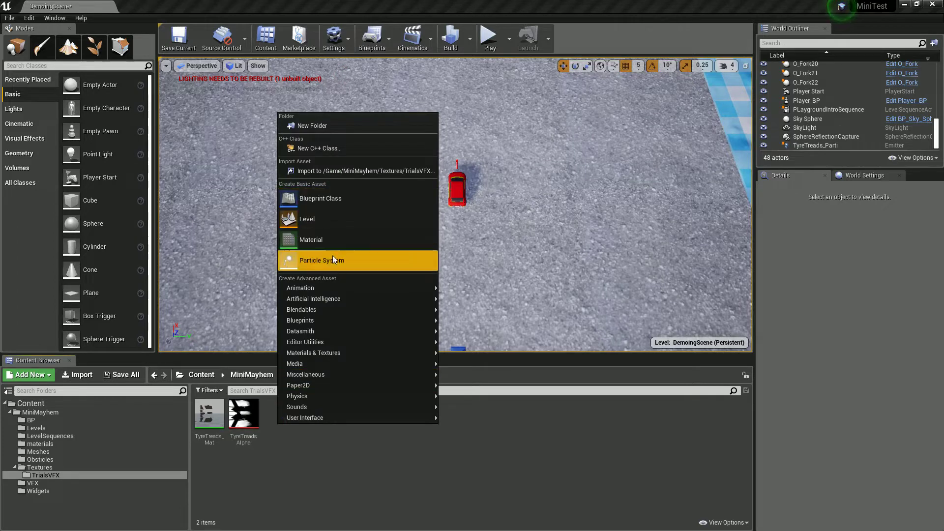
left_click(344, 261)
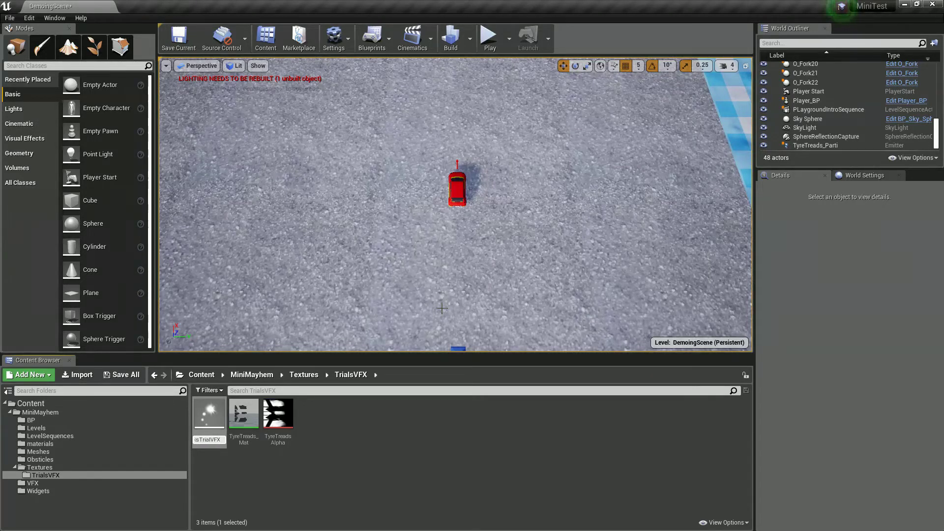
key("Return")
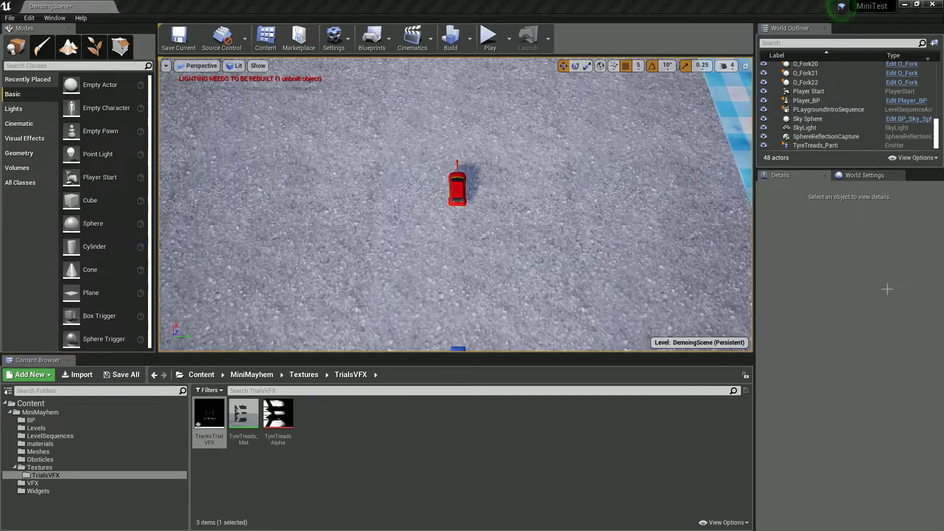
left_click_drag(943, 169, 457, 77)
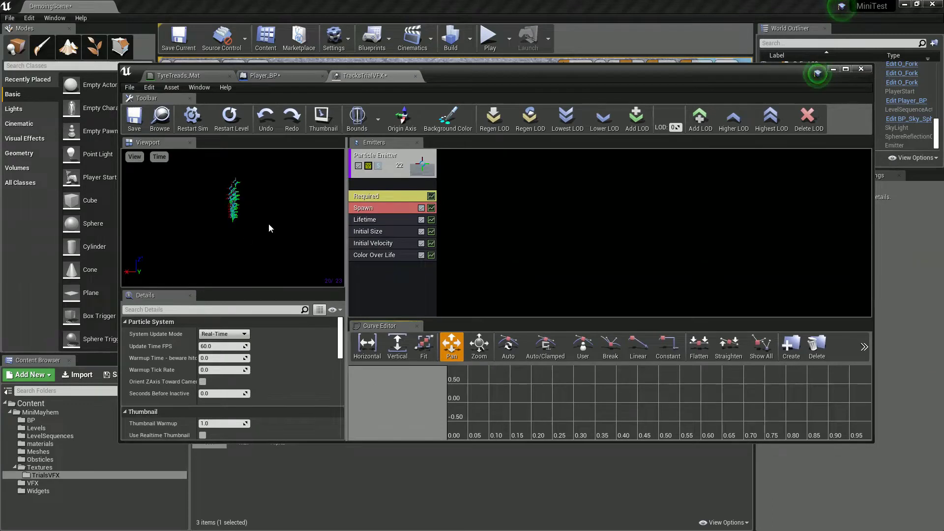
Assign TyreTreads_Mat as the material in the particle emitter's Required module.
left_click(384, 197)
left_click_drag(467, 73, 557, 25)
left_click_drag(244, 416, 306, 299)
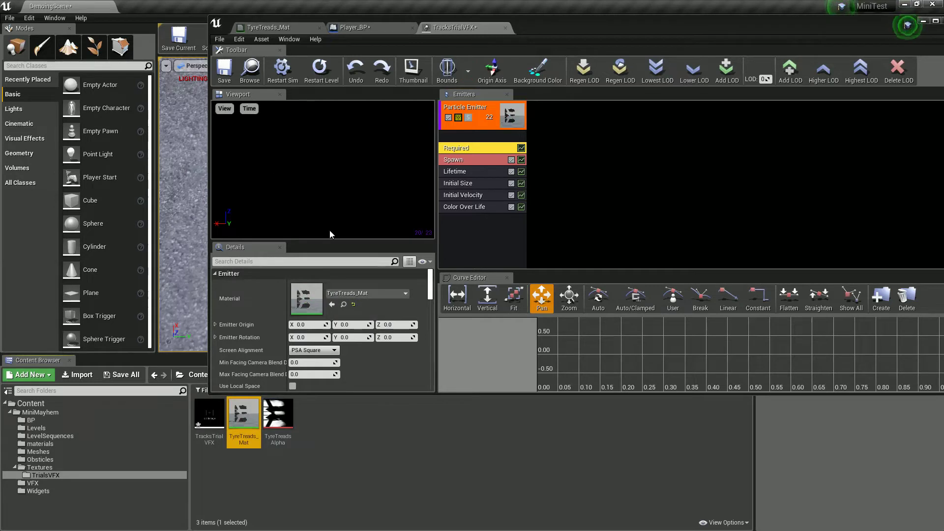
left_click_drag(536, 31, 555, 89)
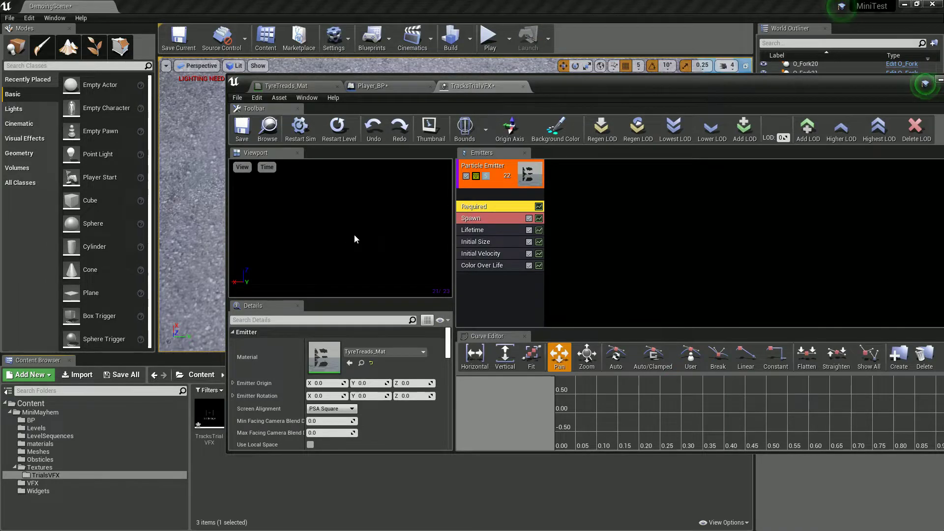
mouse_move(551, 90)
left_mouse_down()
mouse_move(632, 91)
mouse_move(636, 111)
mouse_move(562, 84)
left_mouse_up()
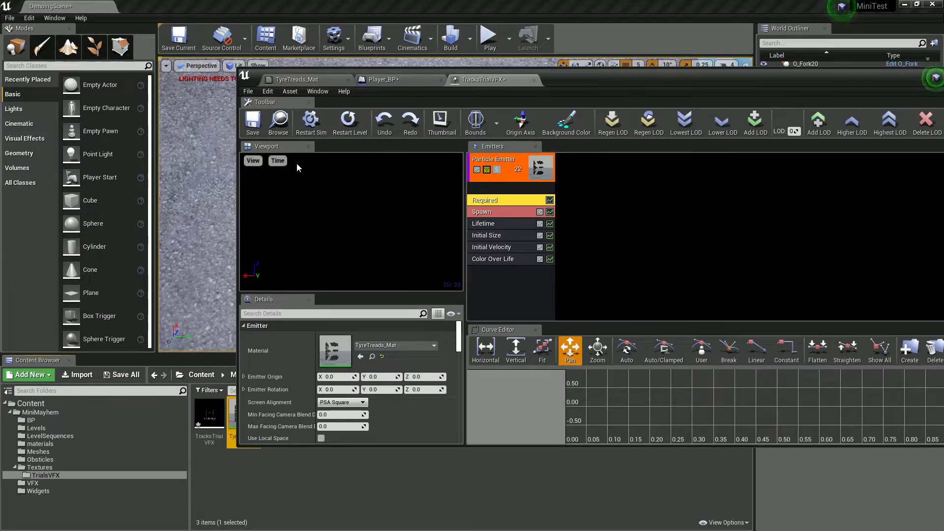
Switch the particle preview to a view mode that shows the dark tread particles without lighting.
left_click(257, 163)
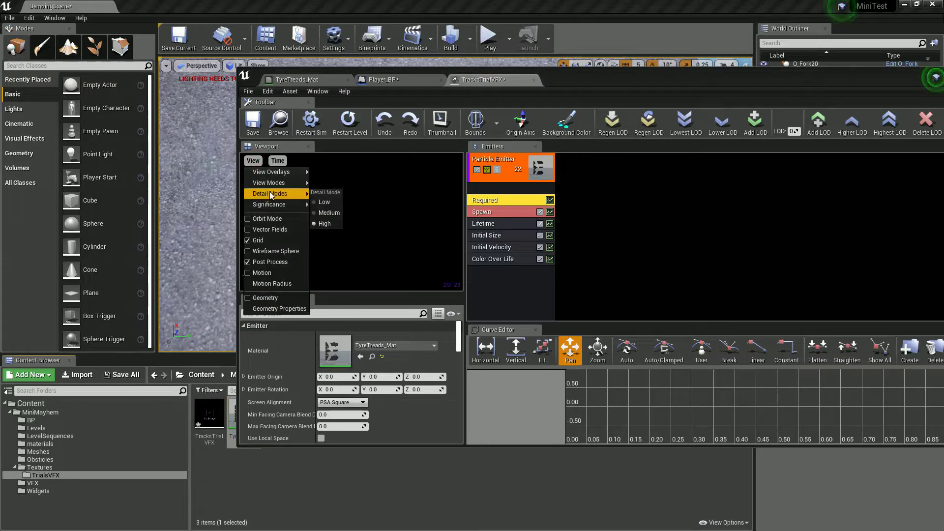
mouse_move(298, 186)
left_click(329, 200)
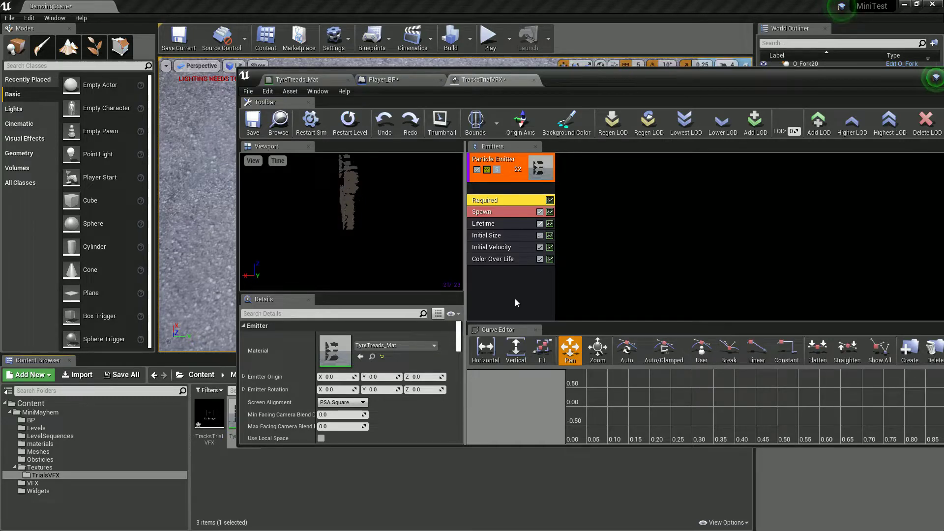
Add a Ribbon Data type module to the particle emitter and review its trail, spawn and rendering settings.
right_click(501, 280)
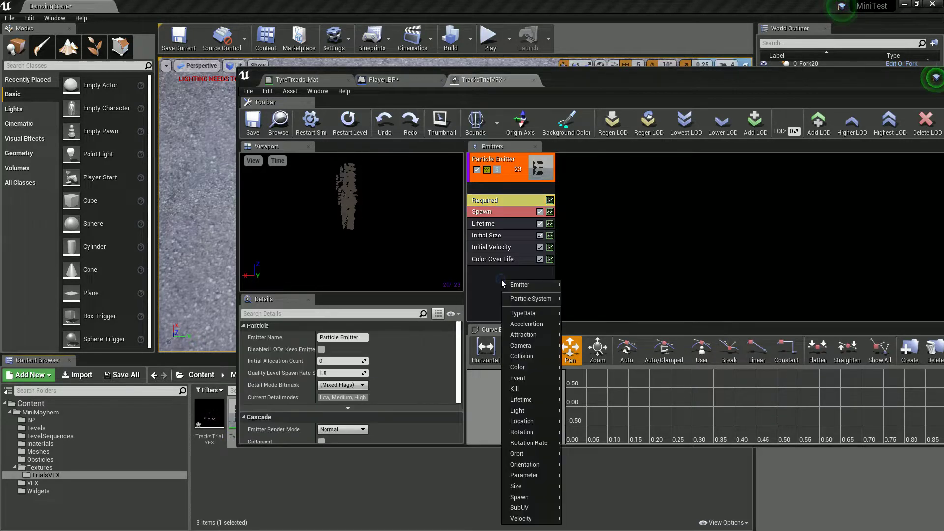
mouse_move(524, 315)
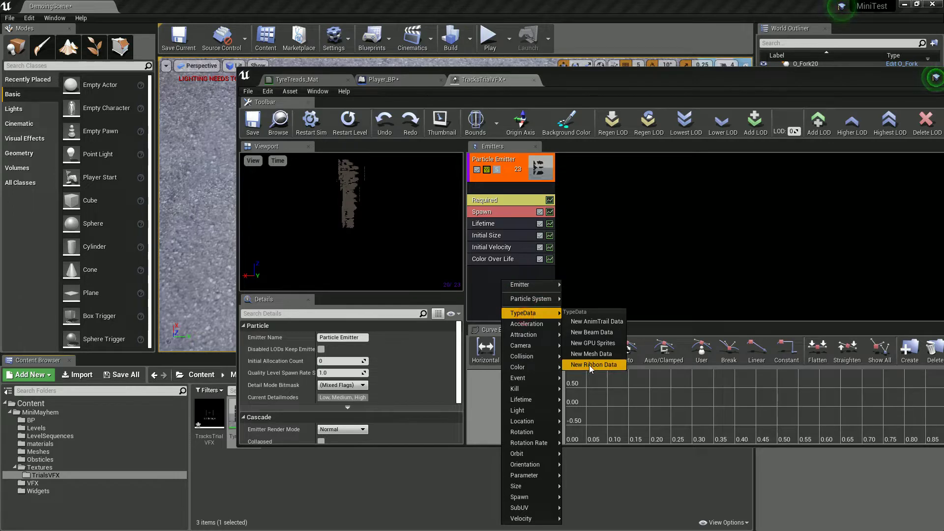
left_click(589, 365)
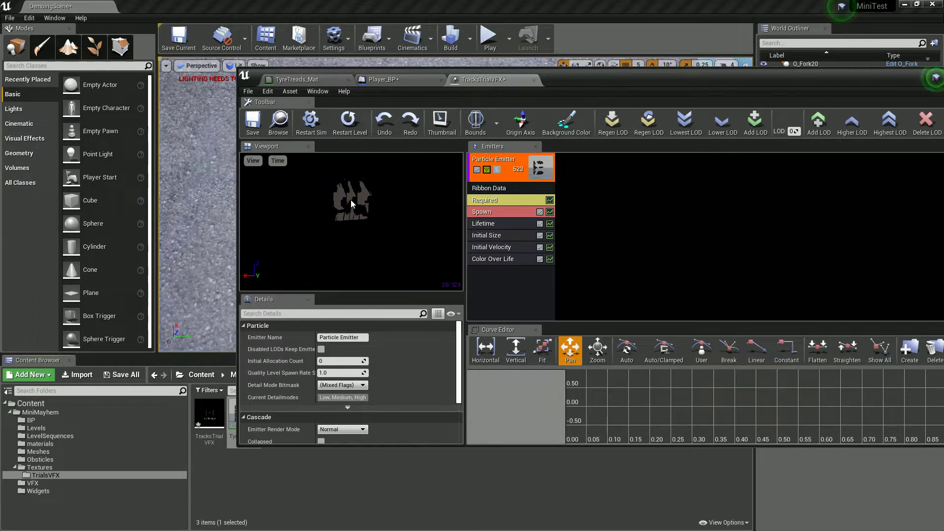
left_click(480, 189)
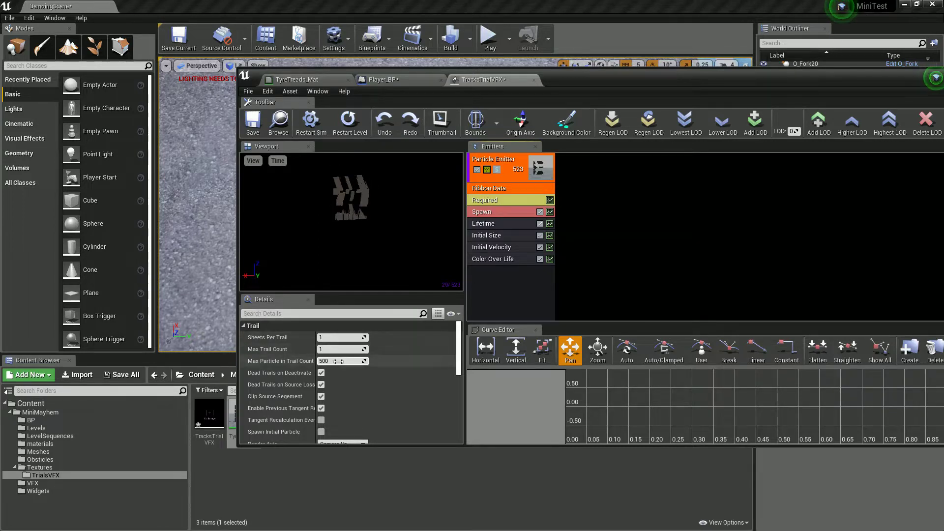
scroll(298, 367, "down", 5)
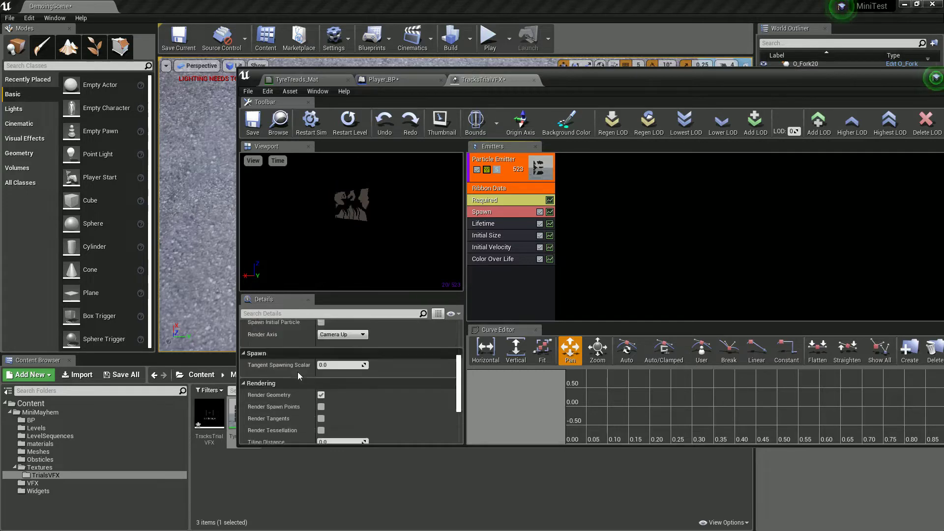
scroll(298, 375, "down", 2)
scroll(296, 403, "up", 4)
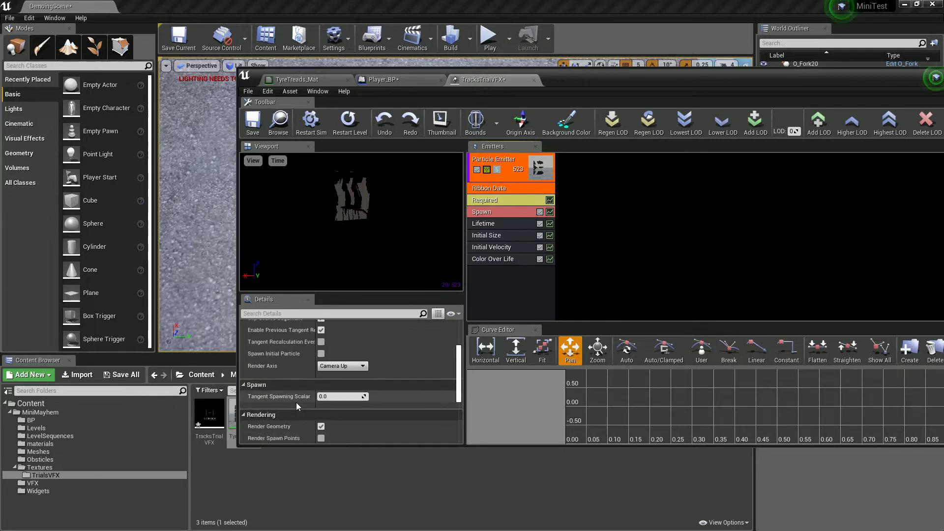
scroll(296, 403, "up", 5)
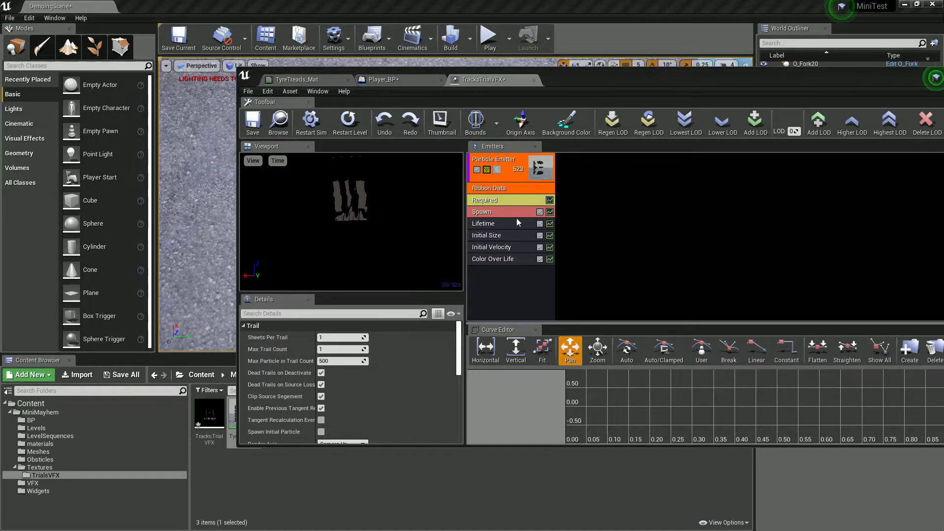
Set the Required module's screen alignment to PSA Velocity.
left_click(513, 201)
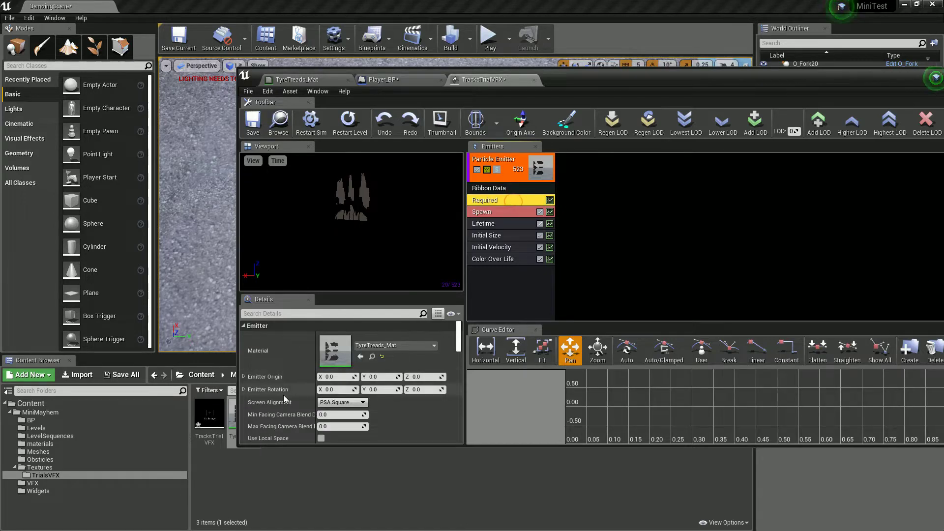
scroll(295, 397, "down", 5)
scroll(296, 399, "down", 3)
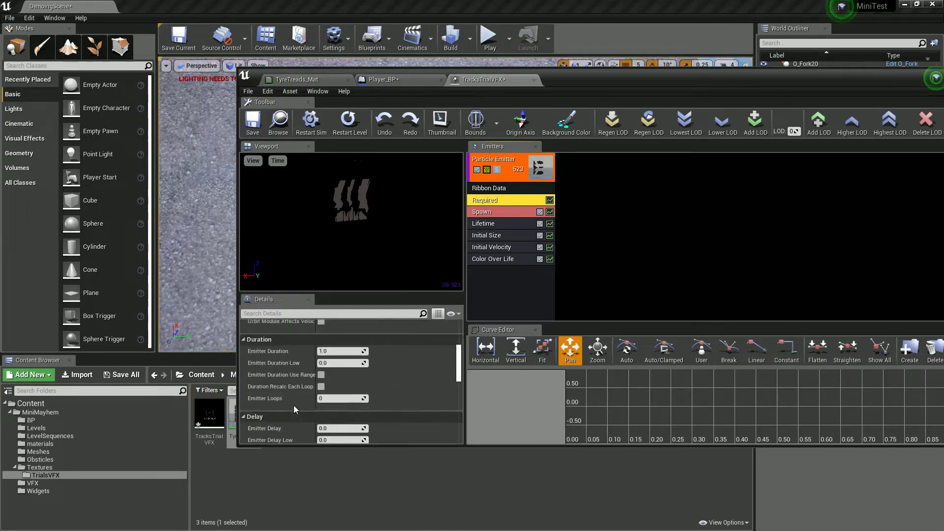
scroll(313, 397, "up", 5)
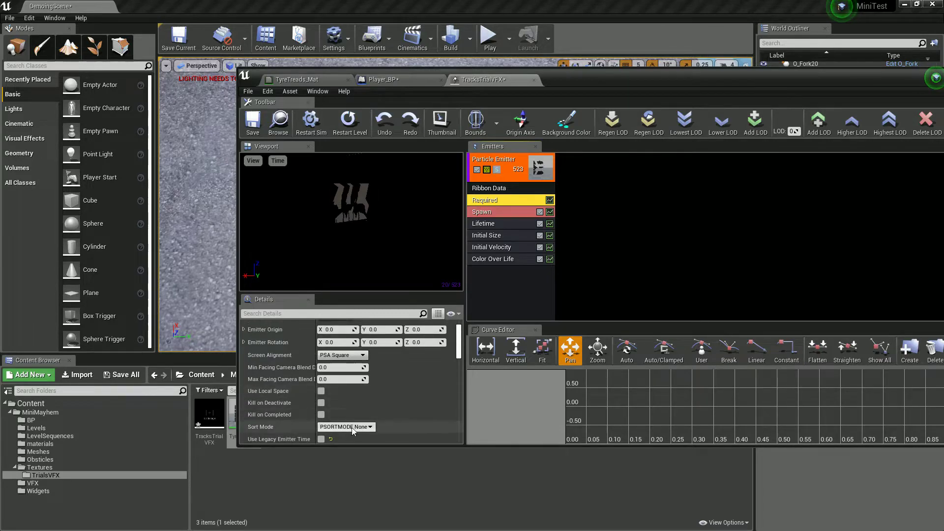
left_click(345, 427)
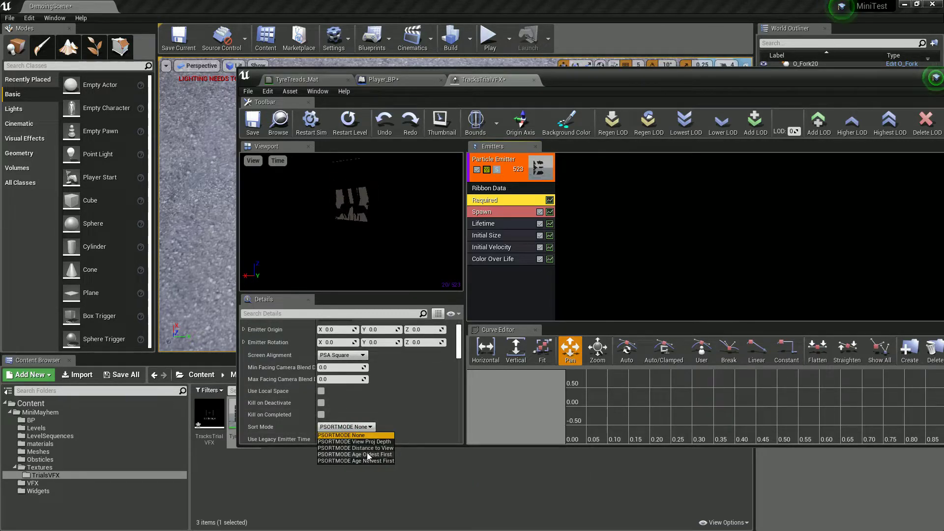
left_click(349, 359)
left_click(349, 360)
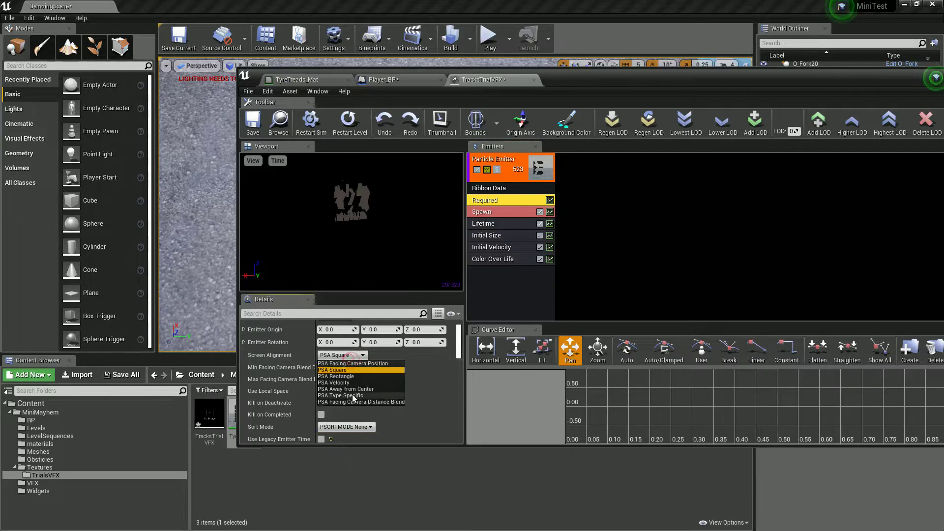
left_click(348, 384)
scroll(299, 368, "up", 3)
scroll(301, 372, "down", 2)
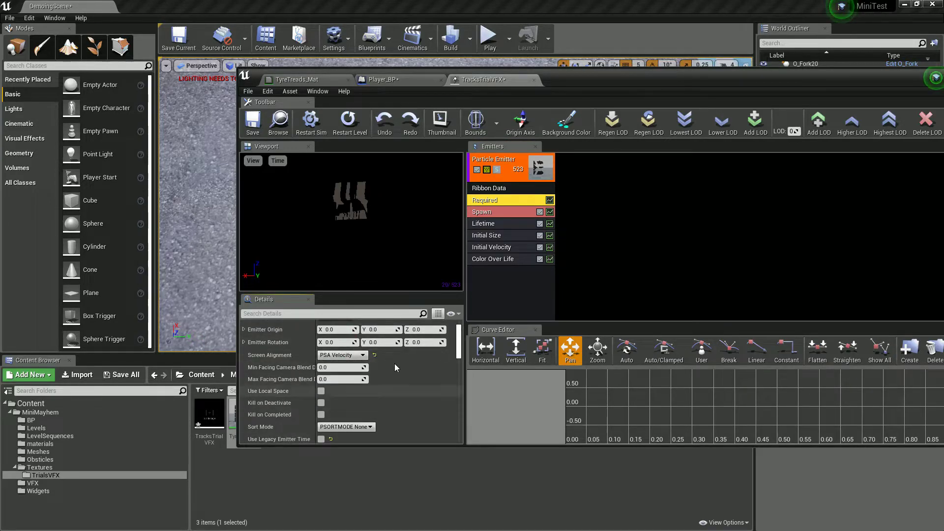
Set the Spawn module's constant spawn rate to 0.
left_click(489, 214)
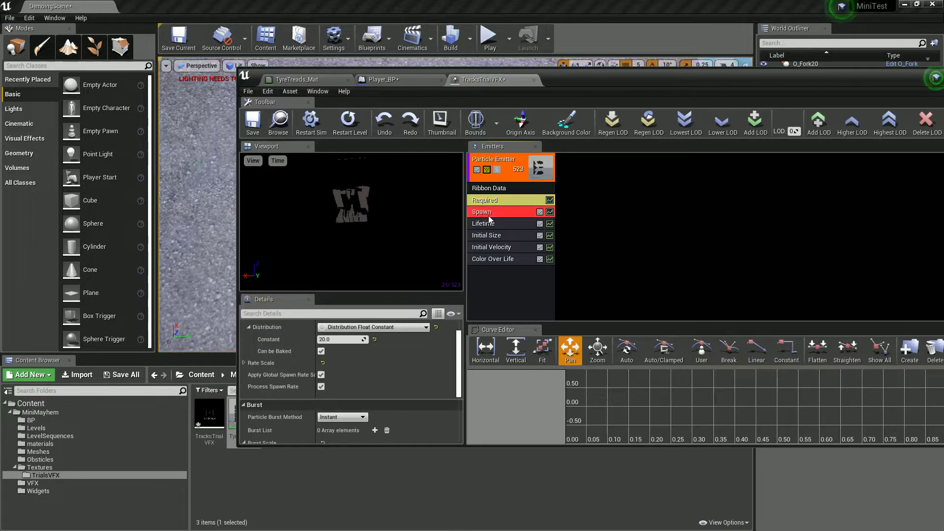
left_click(350, 341)
type("0")
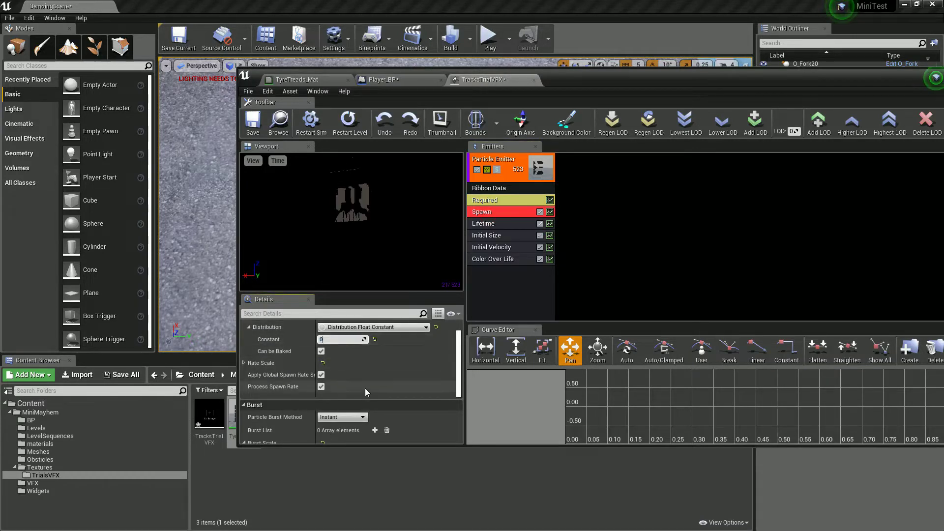
left_click(489, 277)
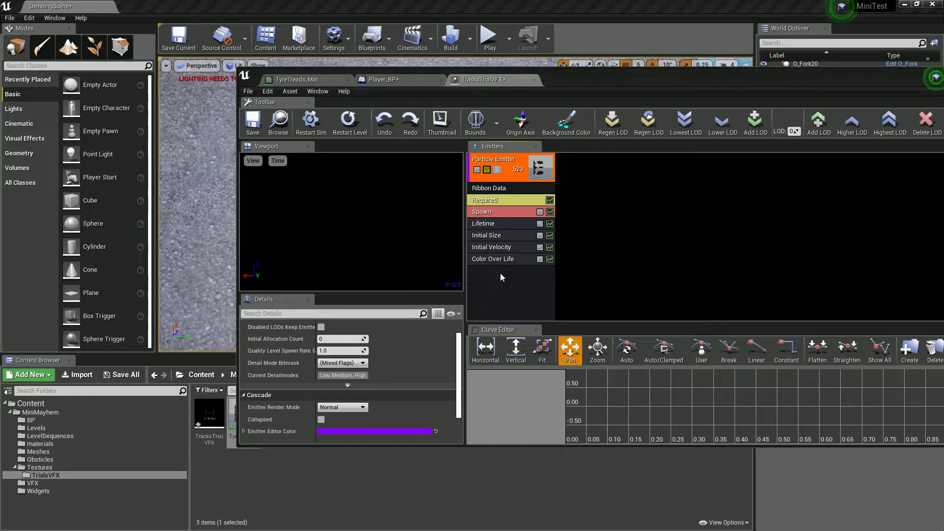
Add a Spawn PerUnit module with a spawn-per-unit constant of 1.0 and place it directly below the Spawn module.
right_click(500, 273)
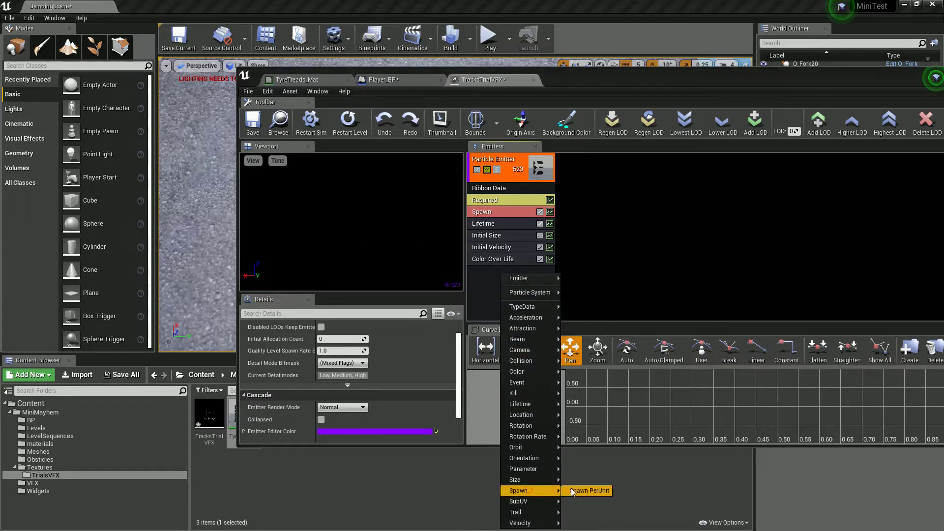
left_click(583, 490)
left_click(492, 272)
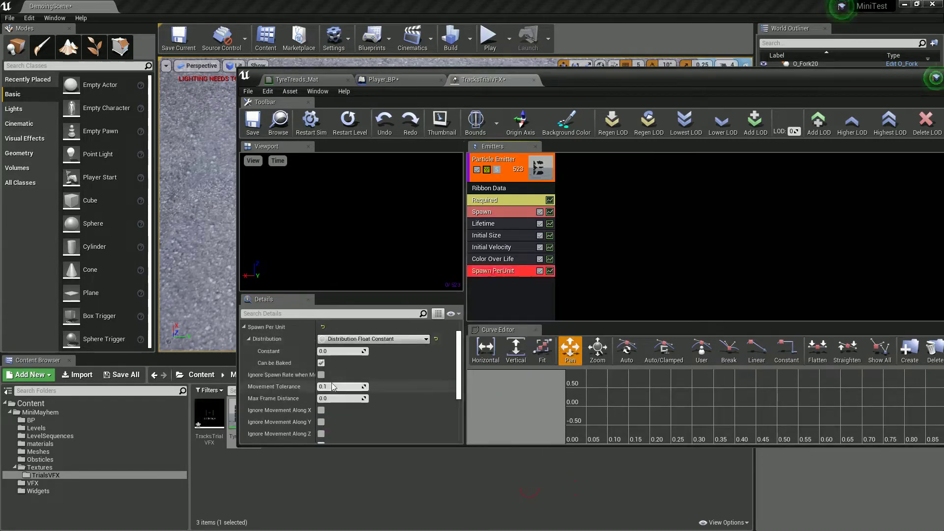
scroll(290, 369, "up", 2)
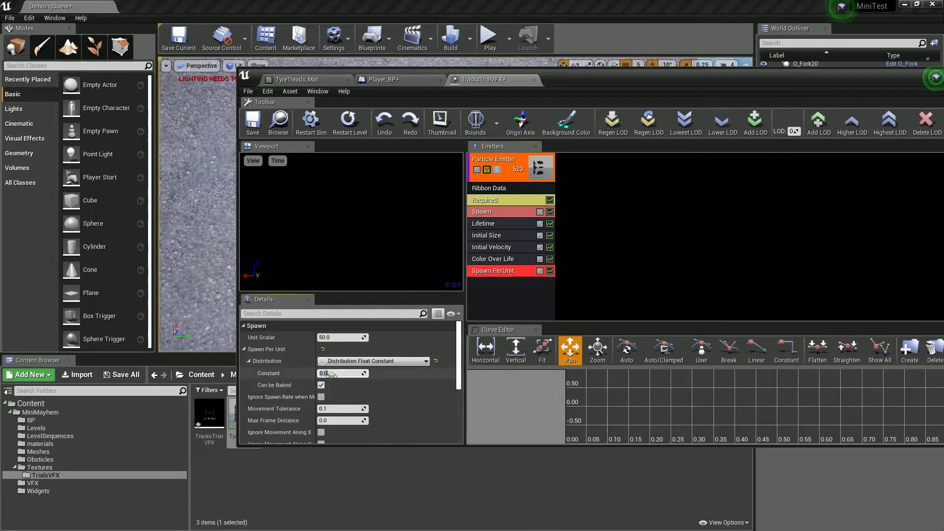
key("Return")
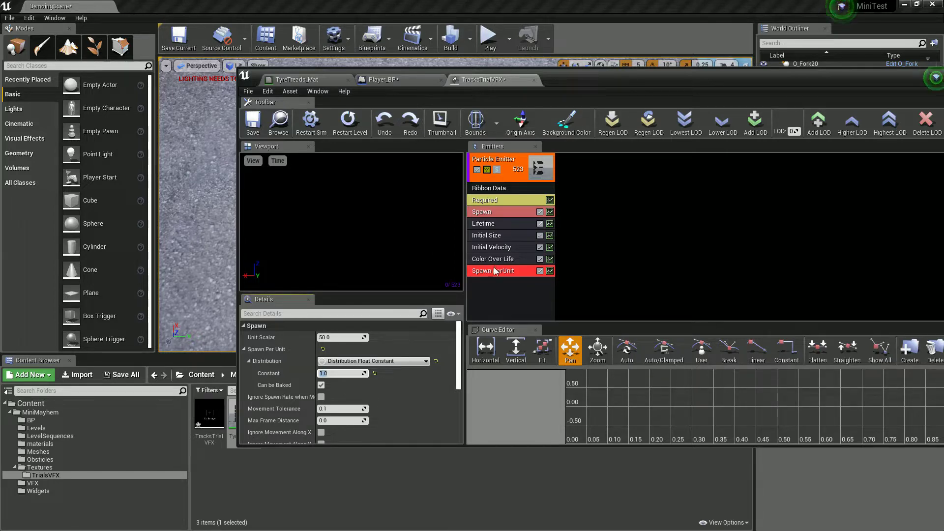
left_click_drag(498, 272, 495, 222)
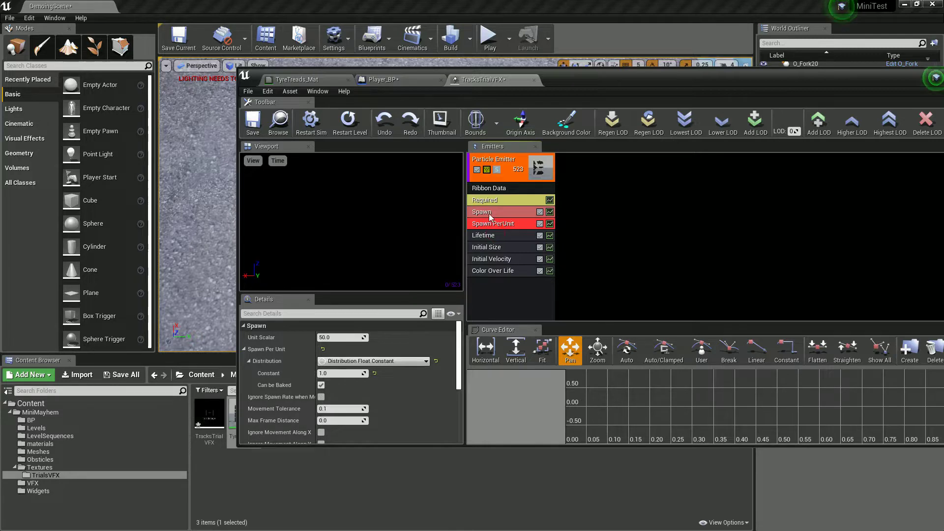
Add one element to the Spawn module's burst list with a count of 1.
left_click(490, 215)
scroll(338, 382, "down", 3)
scroll(304, 383, "up", 3)
scroll(304, 383, "down", 6)
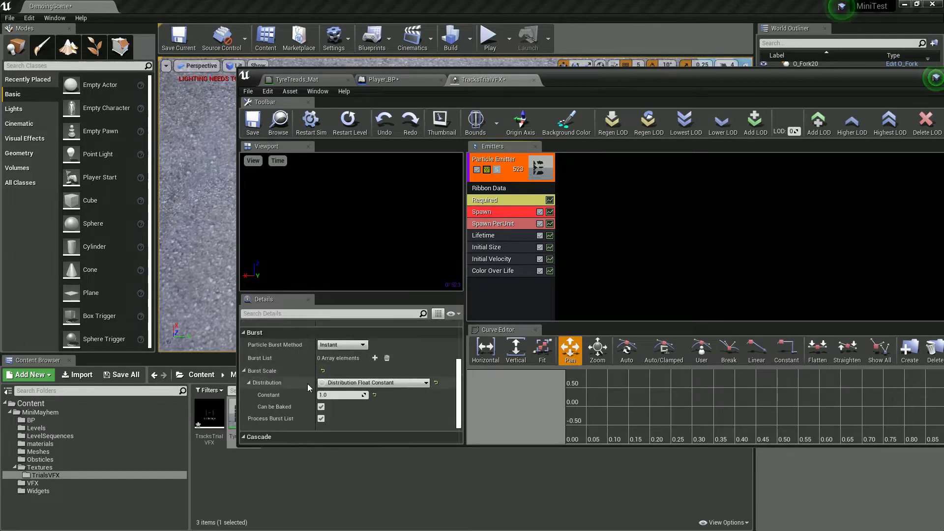
left_click(375, 358)
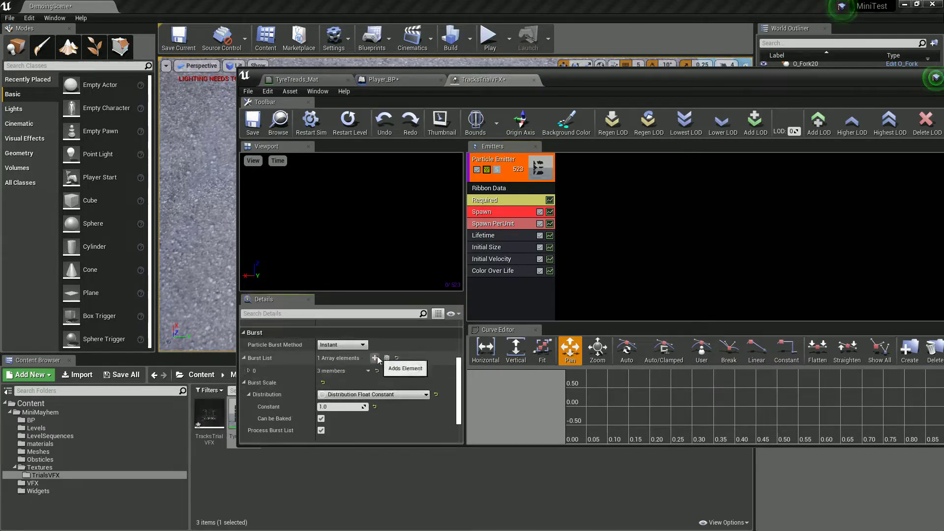
left_click(248, 372)
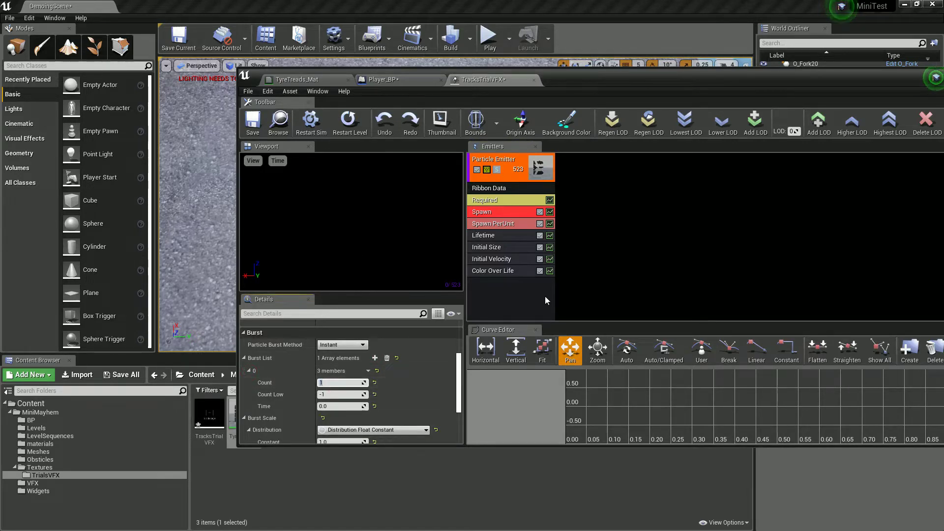
left_click(523, 295)
left_click(495, 213)
left_click(494, 225)
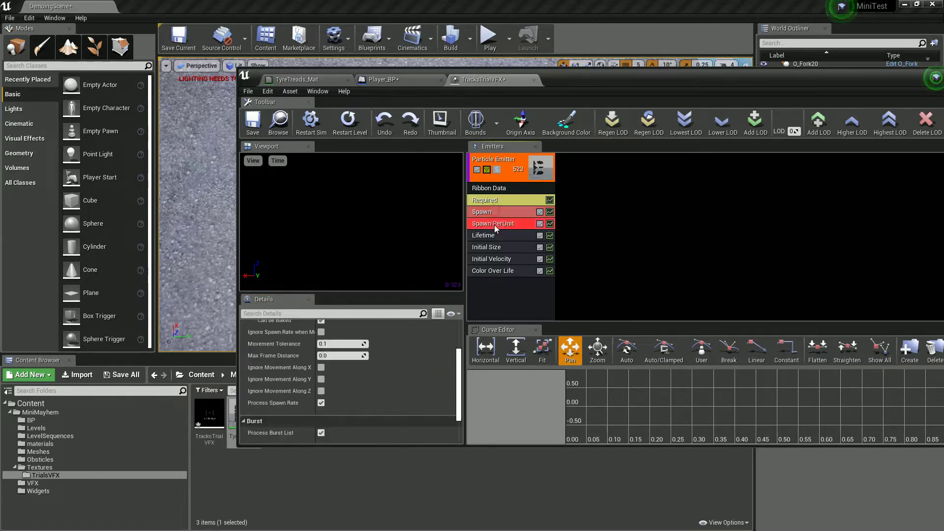
Set the Lifetime module's minimum and maximum to 6.0.
left_click(496, 238)
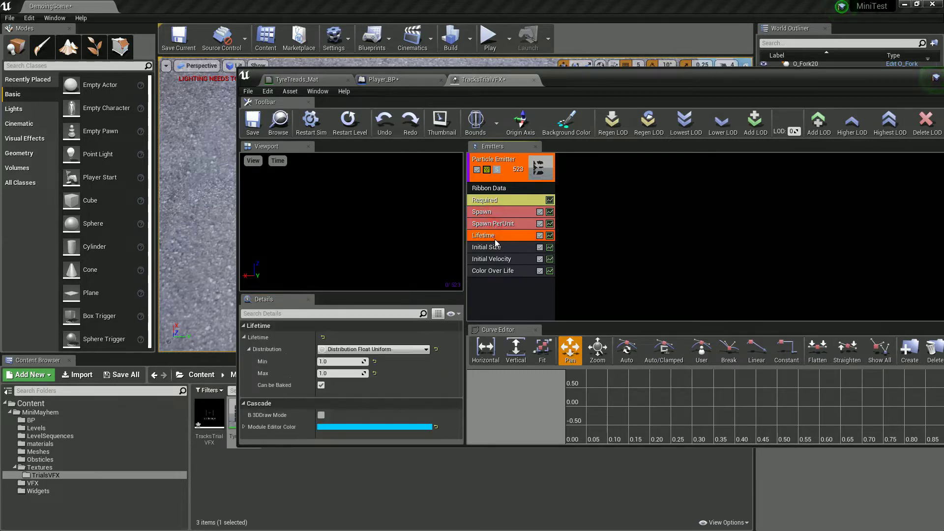
left_click(339, 362)
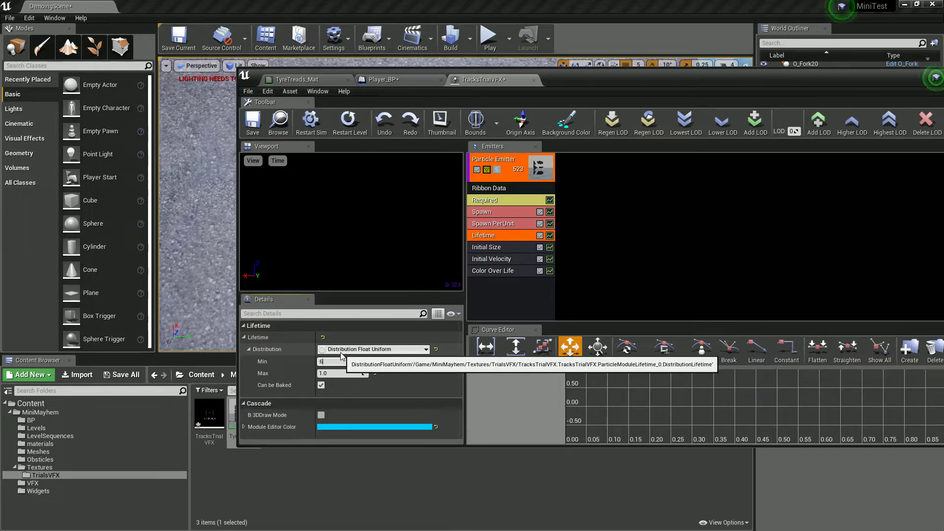
key("Return")
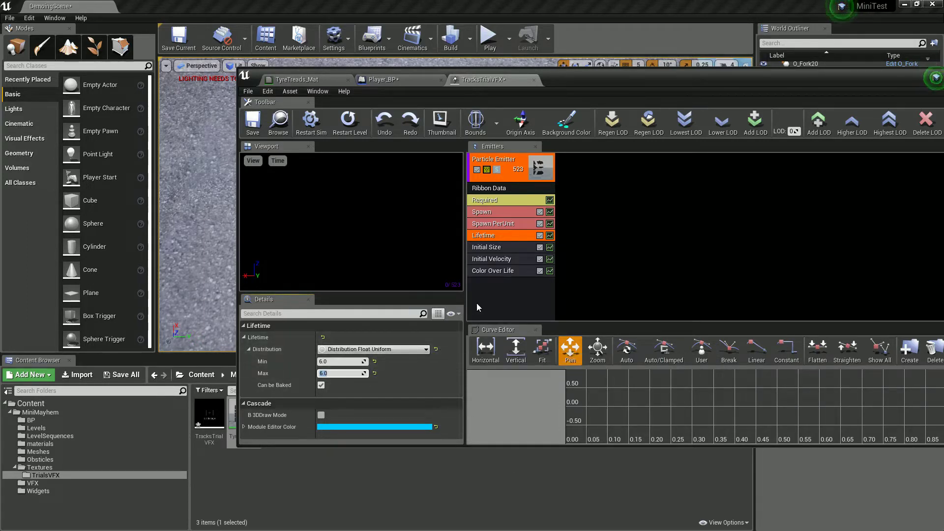
Set the Initial Size module's maximum start size to X 15, Y 20, Z 10.
left_click(499, 251)
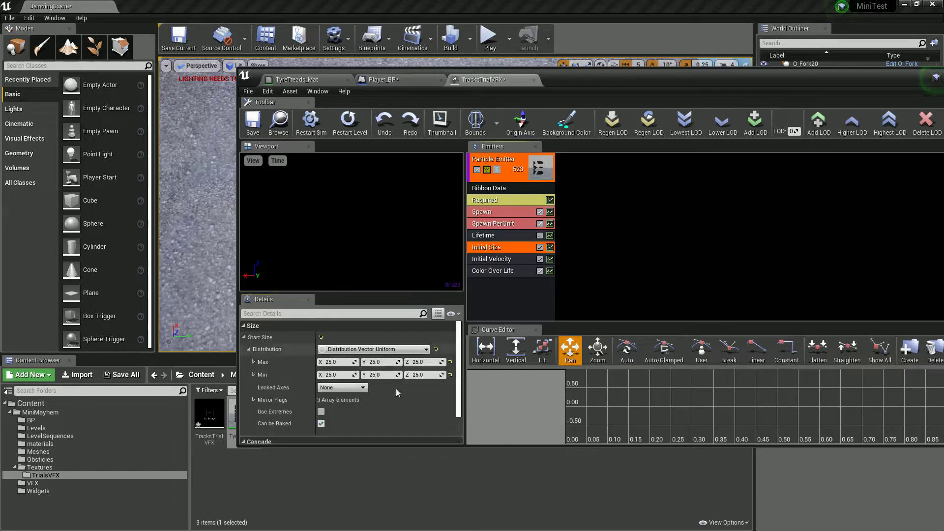
left_click(338, 362)
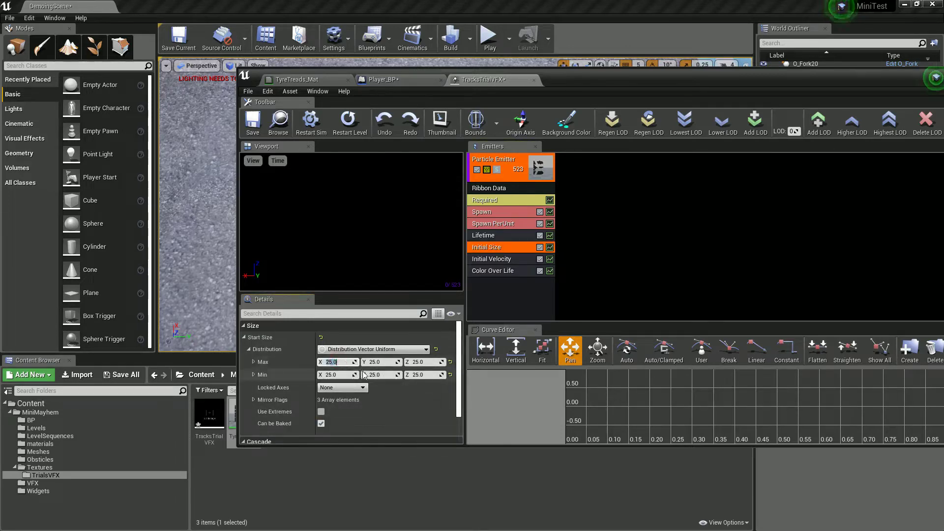
type("15")
key("Tab")
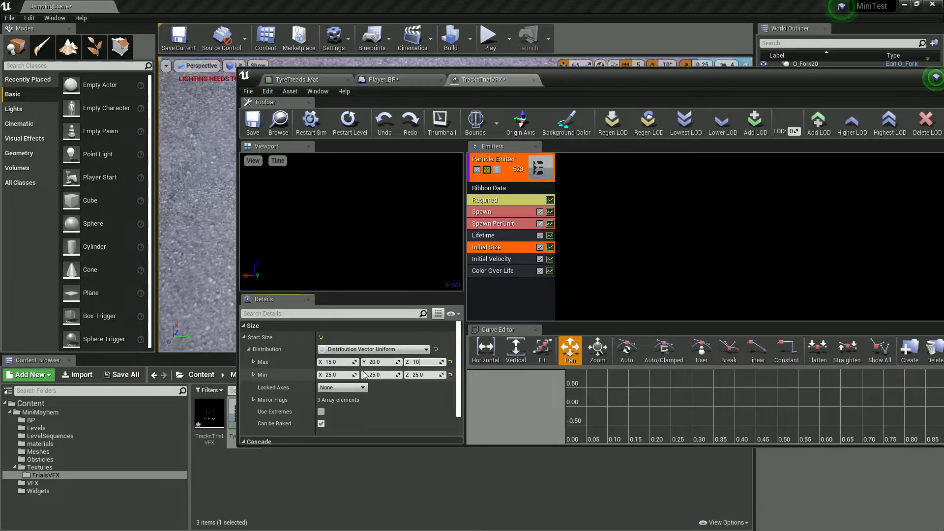
key("Tab")
Switch the start size to Distribution Vector Constant with values X 15, Y 20, Z 10.
left_click(367, 350)
left_click(380, 373)
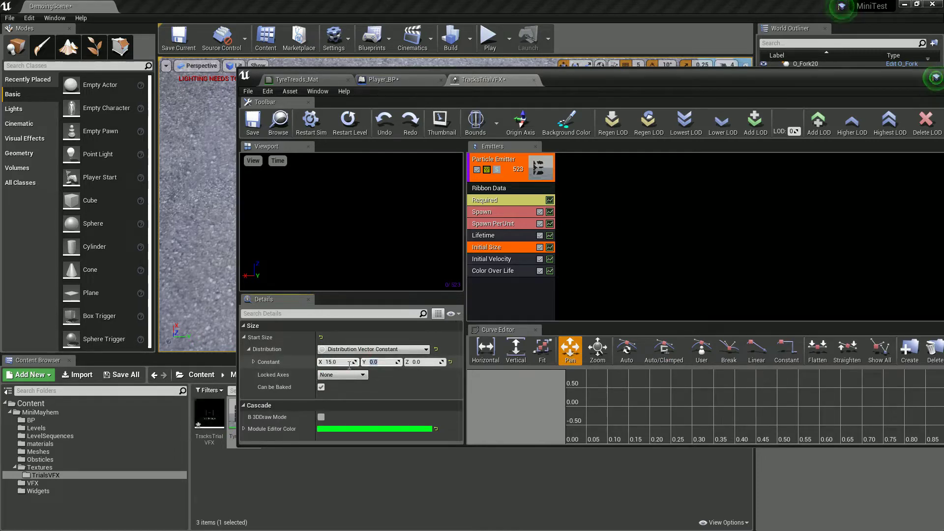
type("20")
key("Tab")
type("10")
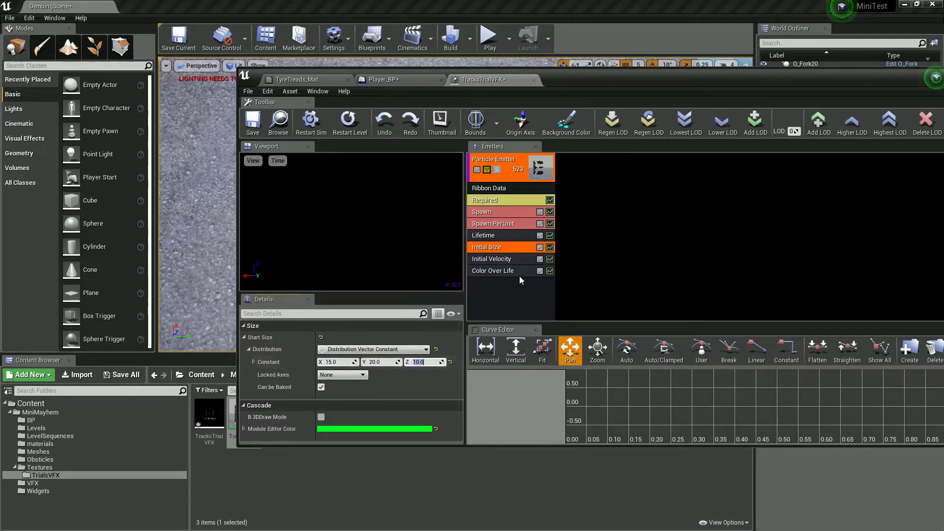
Switch the Initial Velocity module's start velocity to Distribution Vector Constant and set its X value to -2.
left_click(492, 259)
left_click(374, 349)
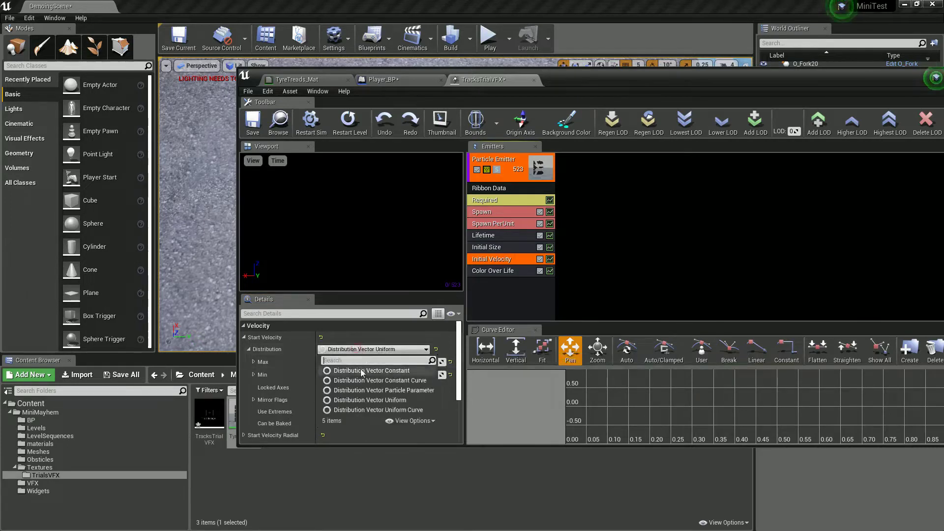
left_click(362, 371)
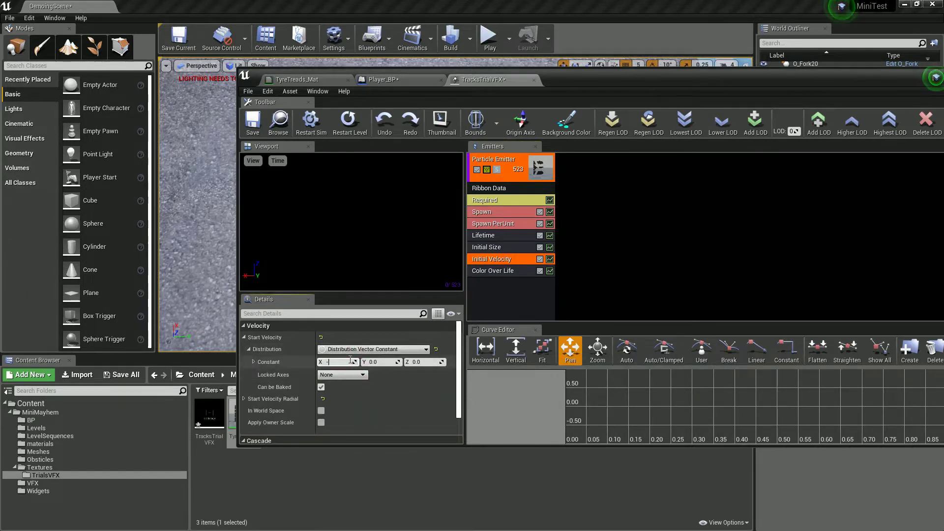
key("Tab")
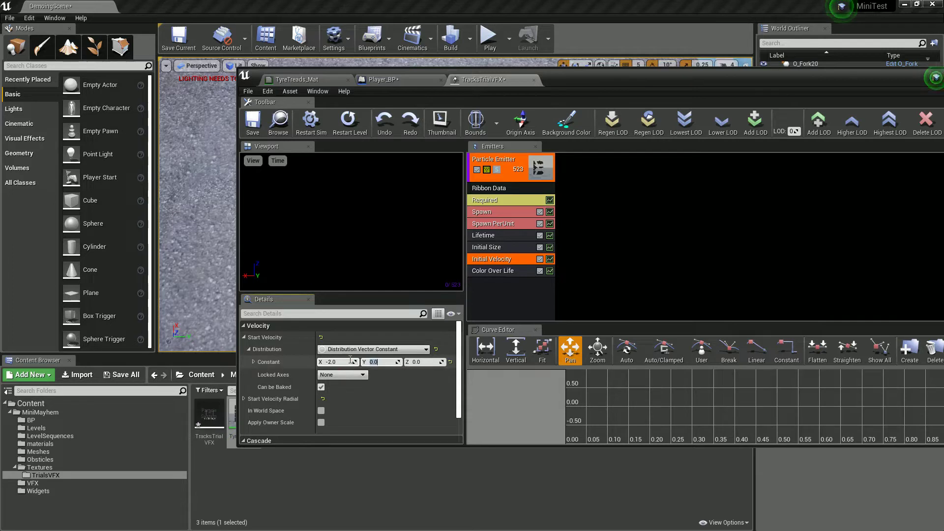
Delete the Color Over Life module from the particle emitter.
left_click(511, 279)
left_click(510, 273)
right_click(509, 273)
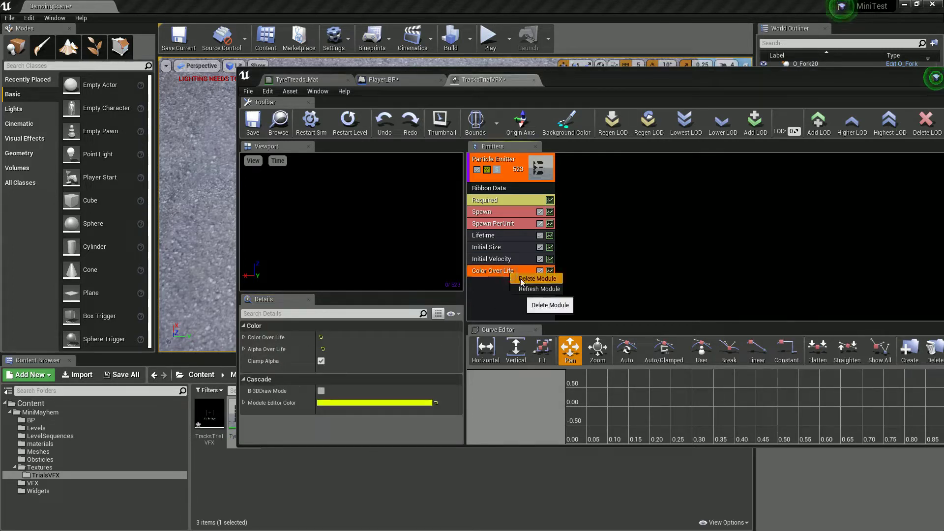
left_click(537, 279)
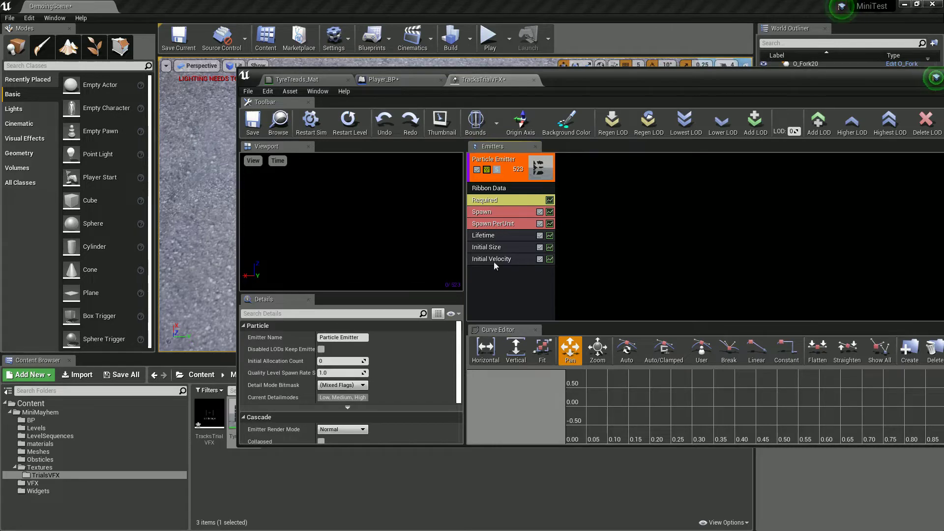
Add a Trail Source module to the particle emitter and set its source method to PET2SRCM Actor.
right_click(494, 277)
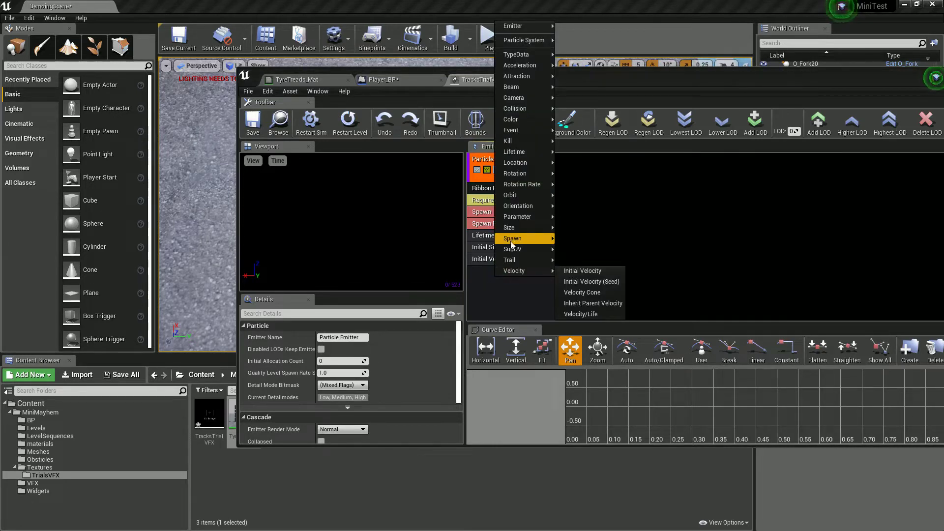
mouse_move(514, 261)
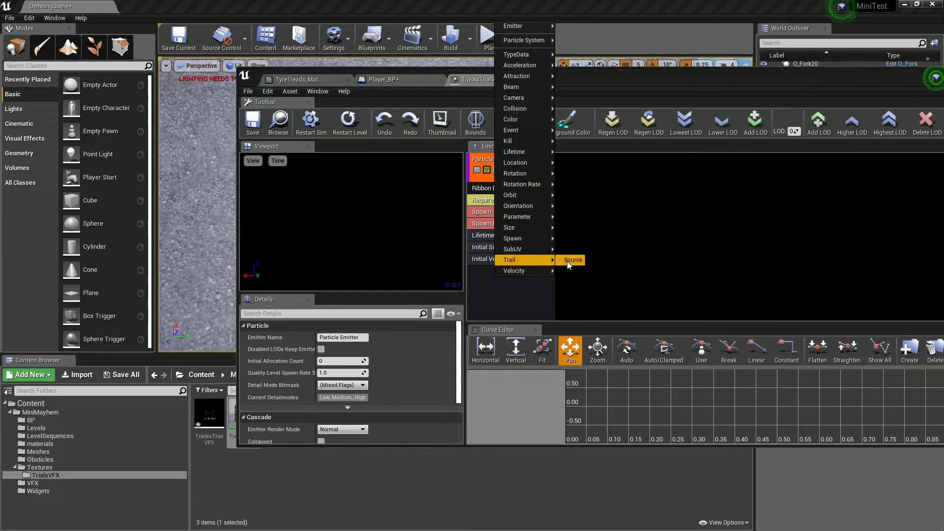
left_click(571, 261)
left_click(501, 272)
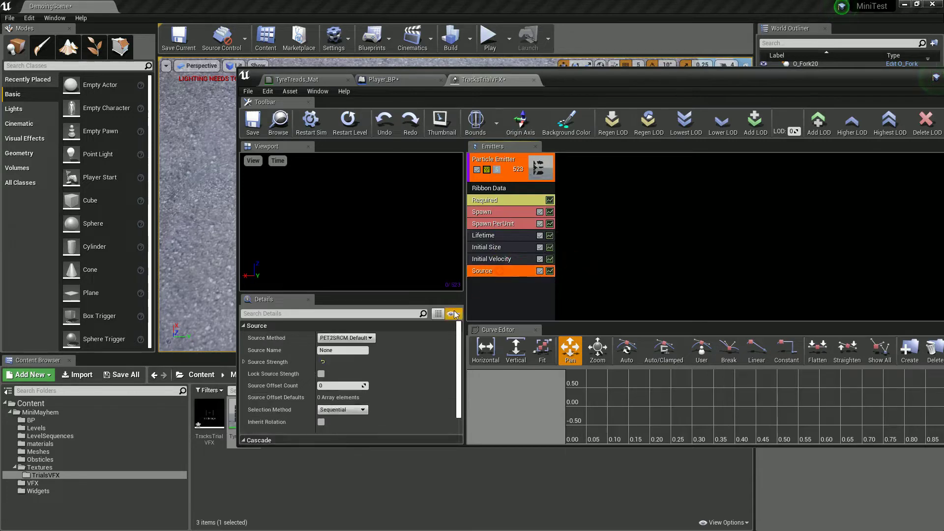
left_click(345, 338)
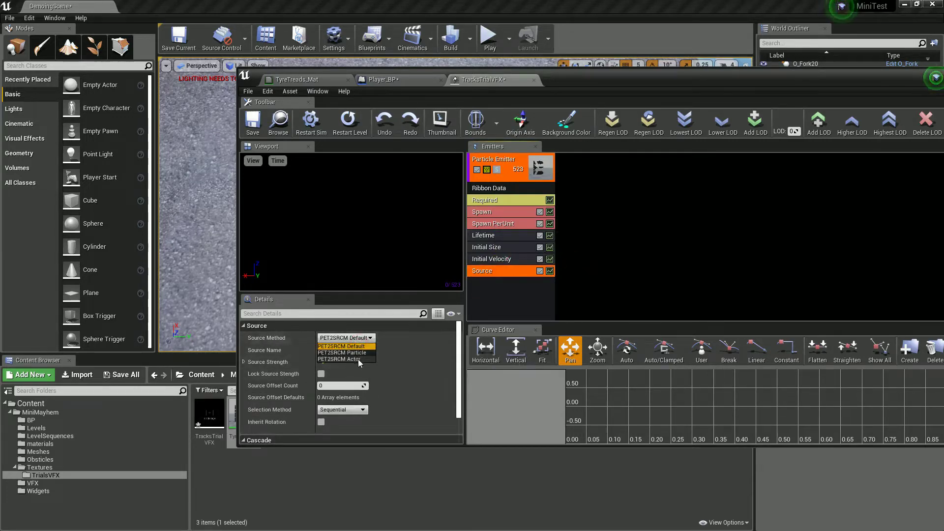
left_click(358, 360)
Try to set the Source module's source name to Player_BP, checking the player blueprint for the name.
left_click(383, 80)
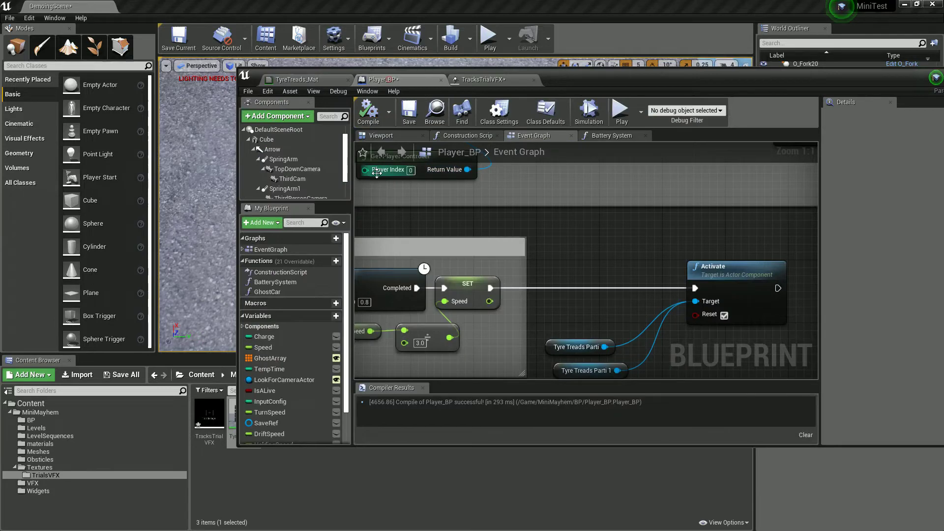
left_click(383, 136)
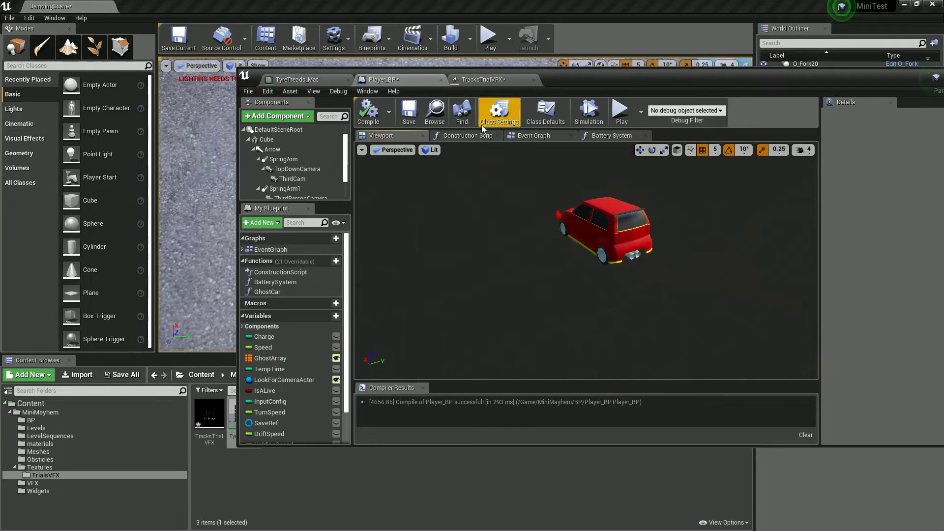
left_click(491, 81)
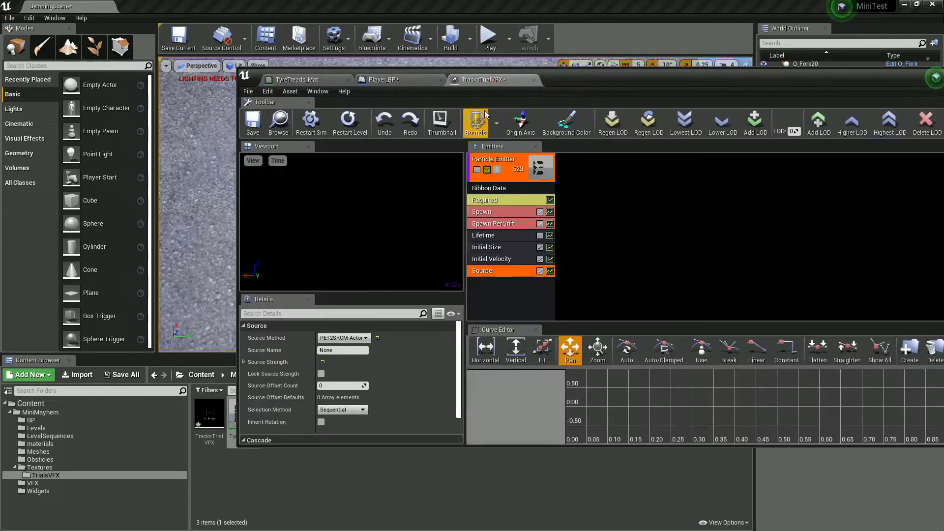
left_click(347, 349)
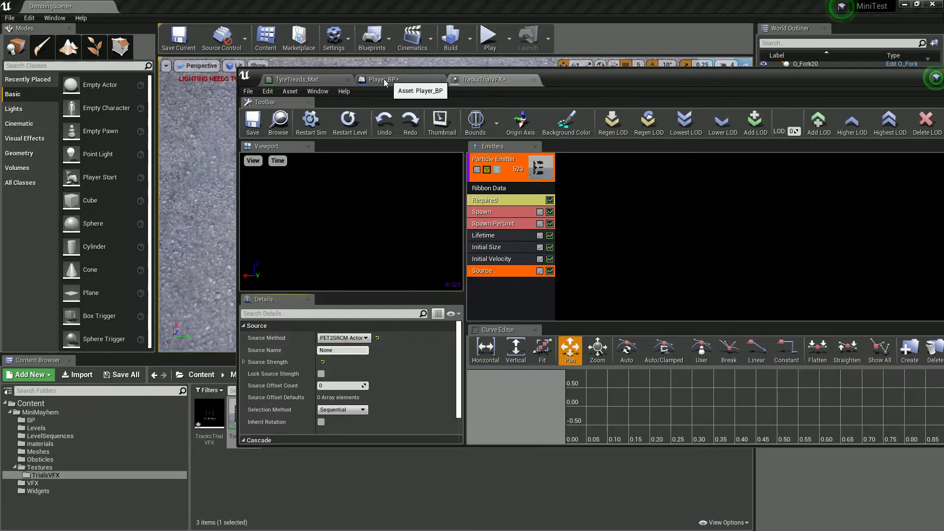
left_click_drag(339, 350, 312, 352)
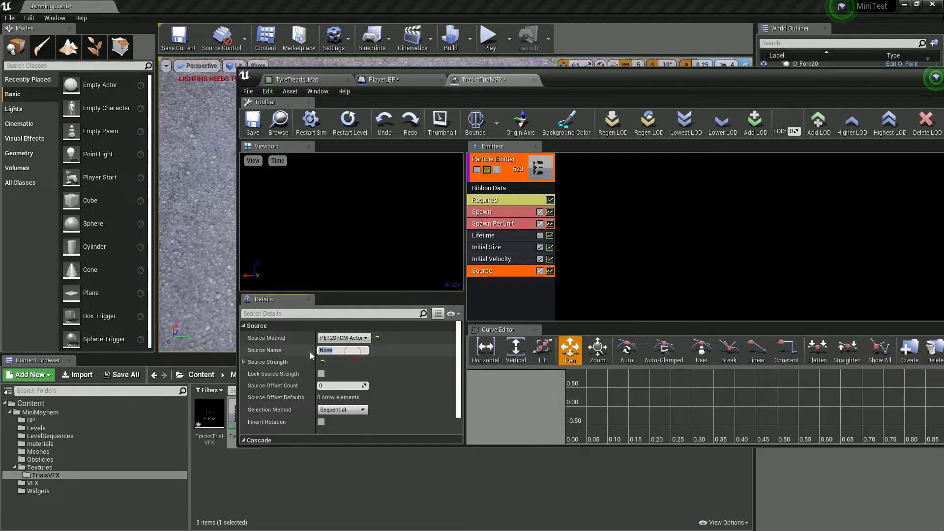
type("Player_")
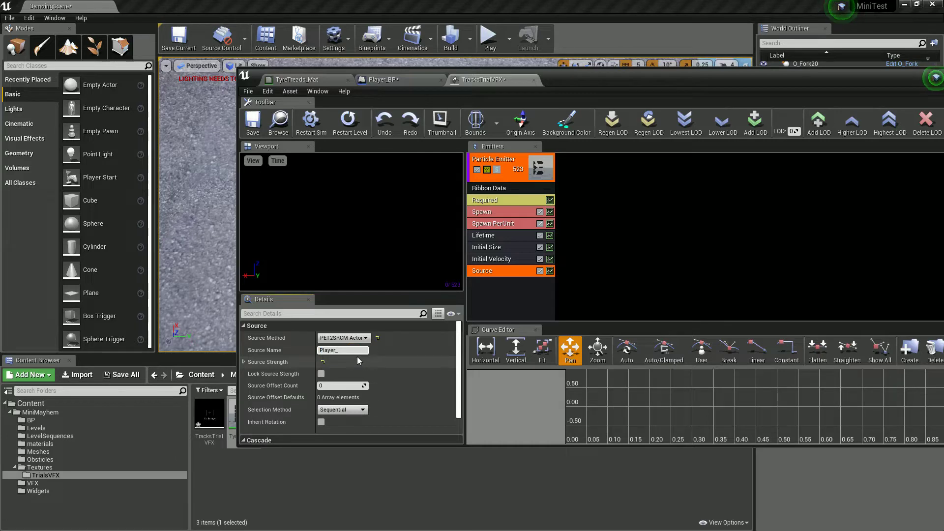
type("BP")
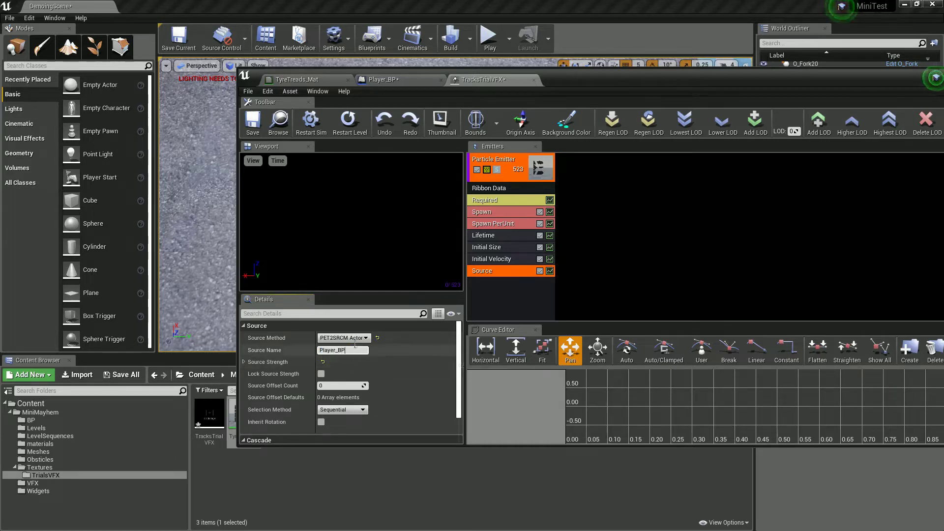
left_click(501, 298)
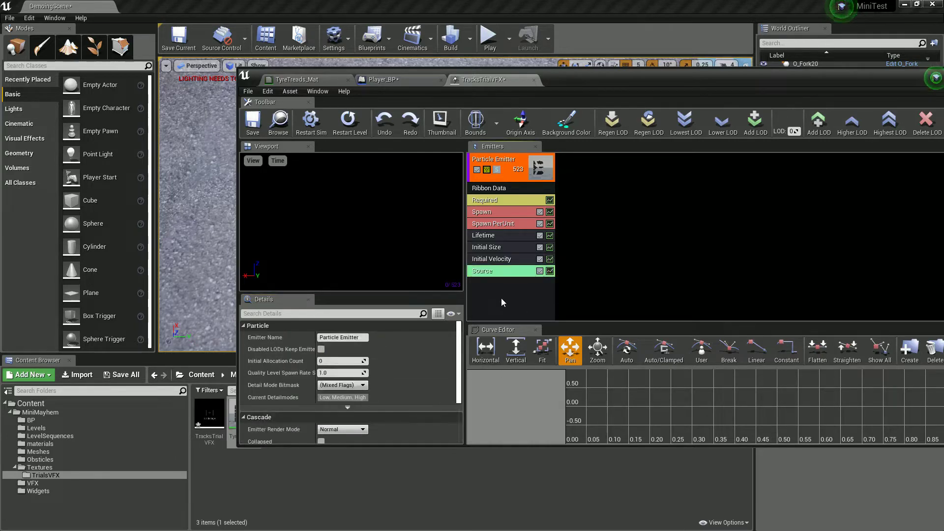
left_click(495, 271)
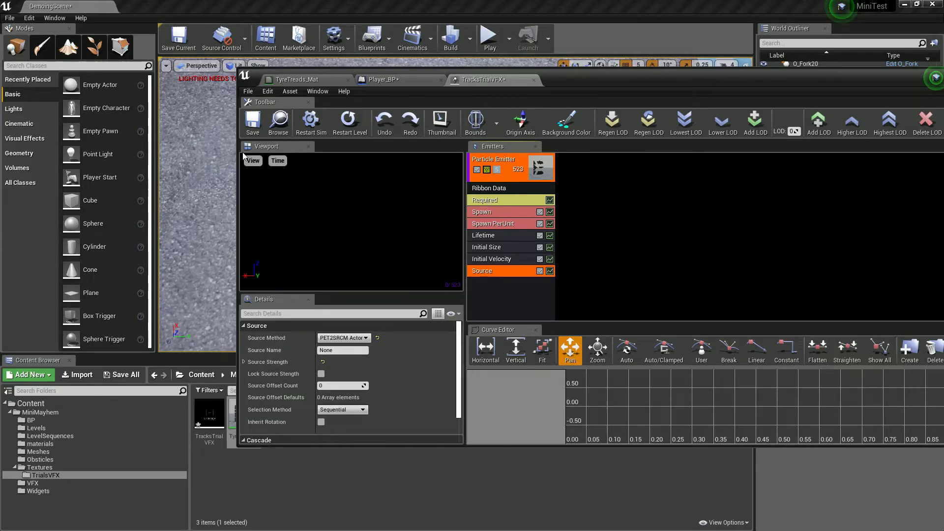
Save TracksTrialVFX and assign it as the particle template of the TyreTreads_Parti and TyreTreads_Parti1 components in Player_BP.
left_click(252, 122)
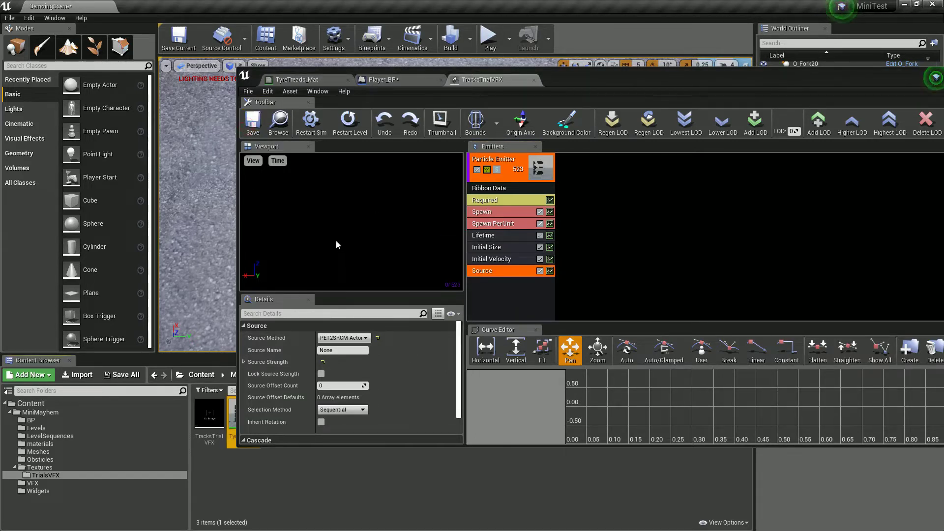
left_click(399, 80)
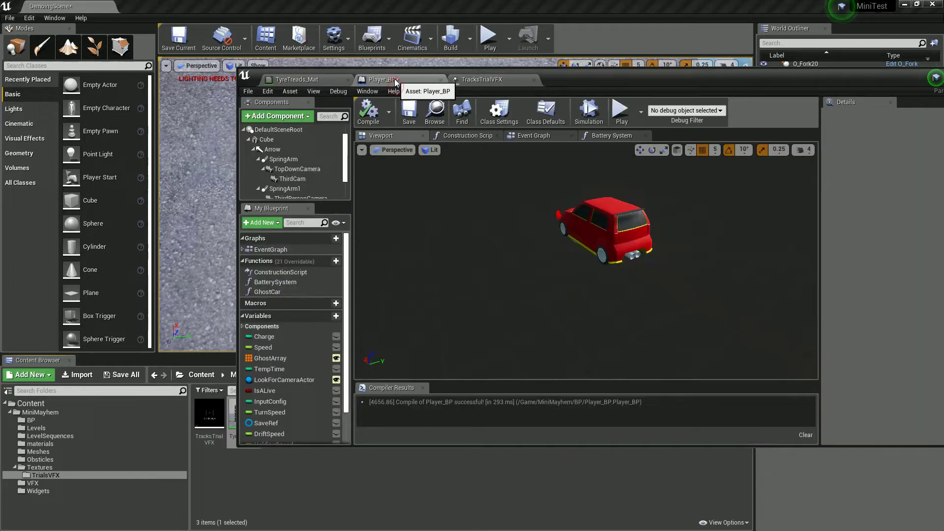
scroll(306, 196, "down", 3)
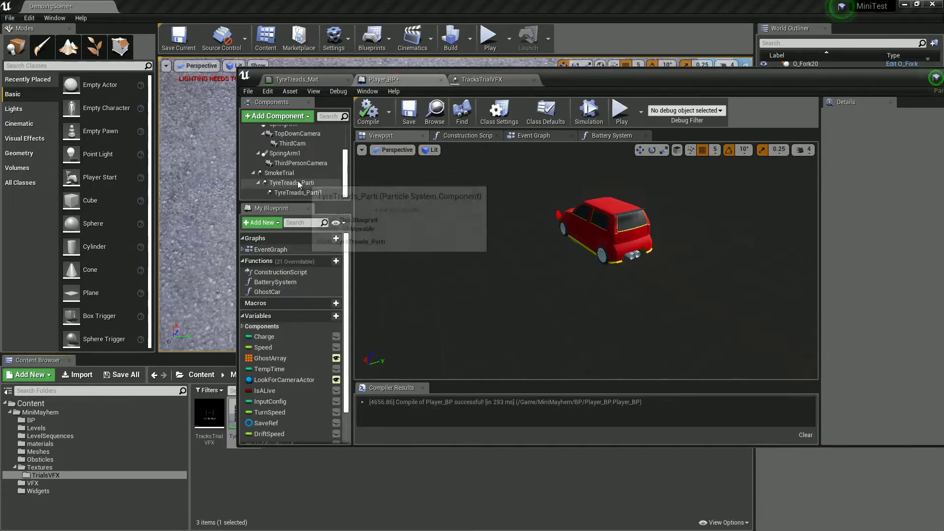
left_click(298, 194)
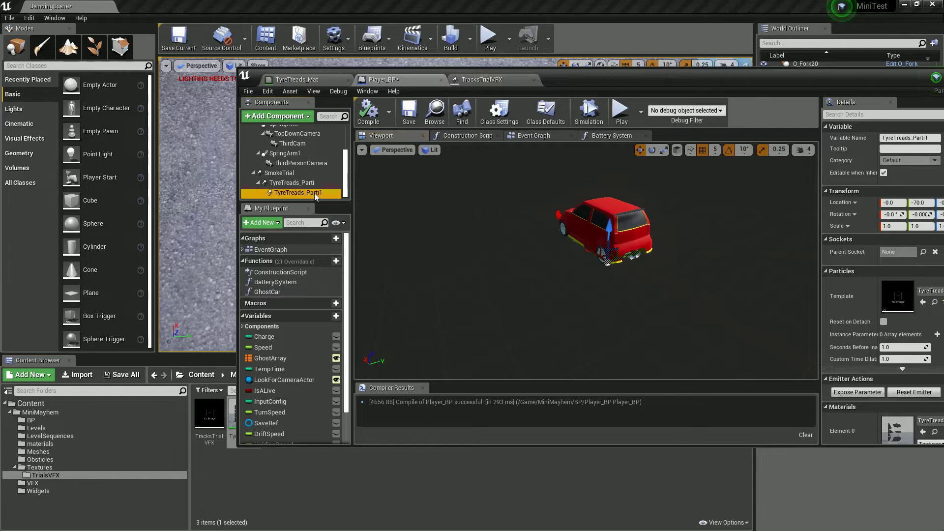
left_click(302, 185)
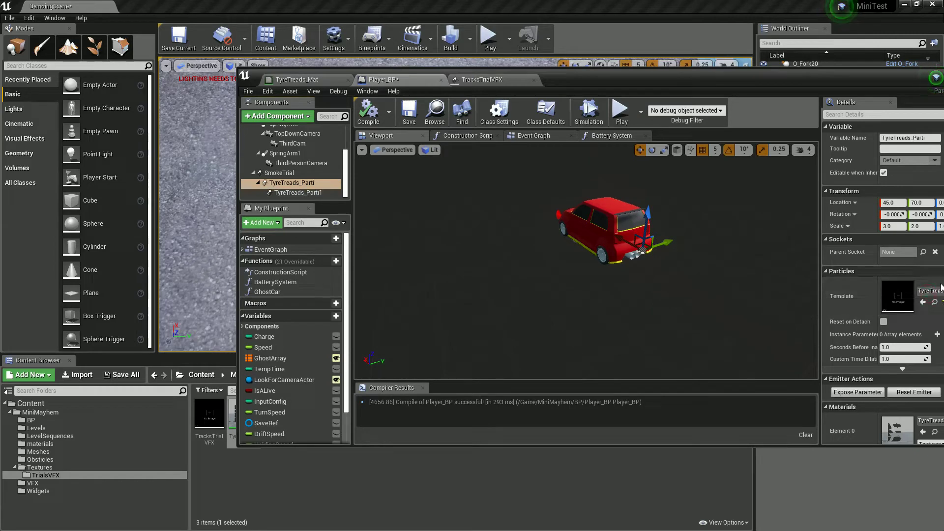
left_click(287, 194)
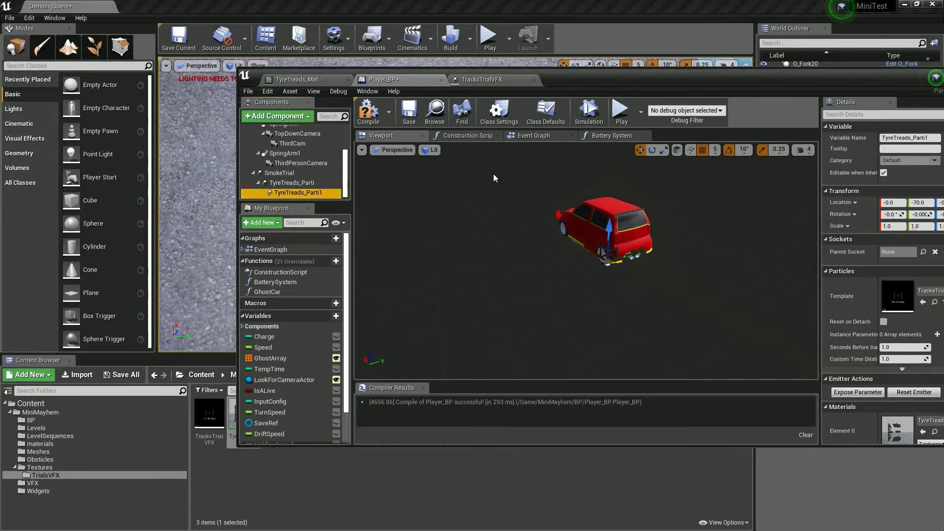
Play the level and drive the car through left and right turns to test the tyre tracks, ending the play session.
left_click_drag(585, 78, 582, 423)
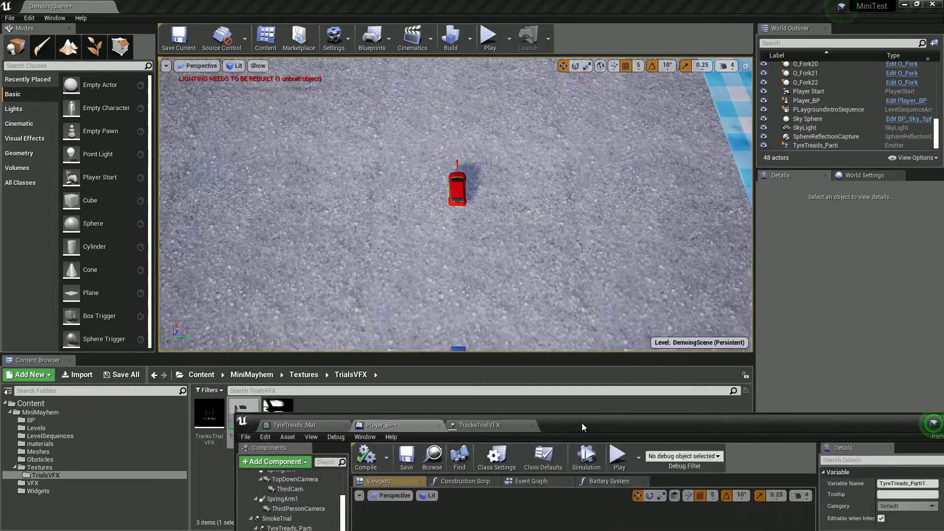
left_click(489, 37)
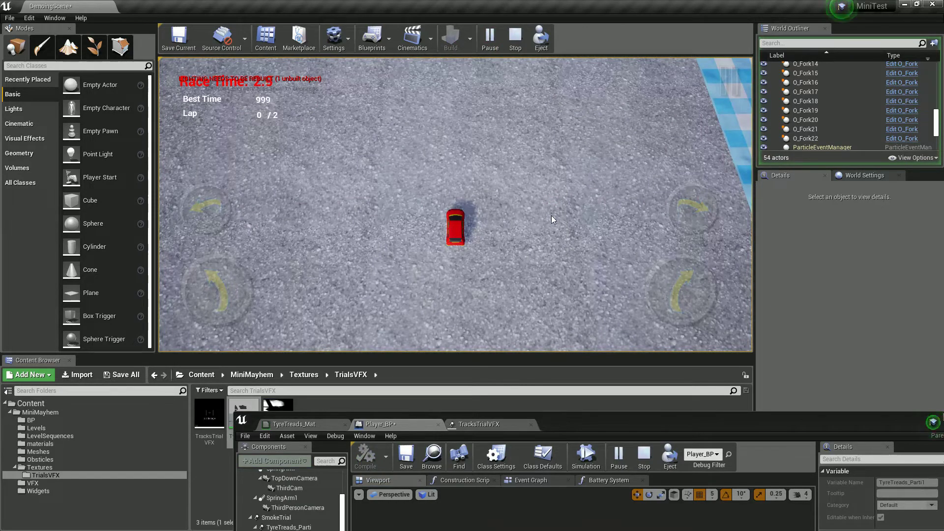
key("w")
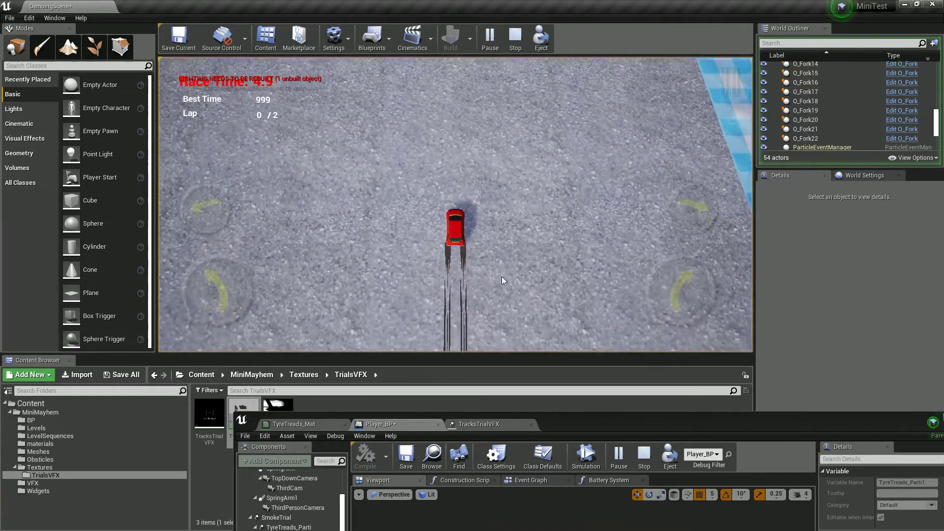
key("d")
key("a")
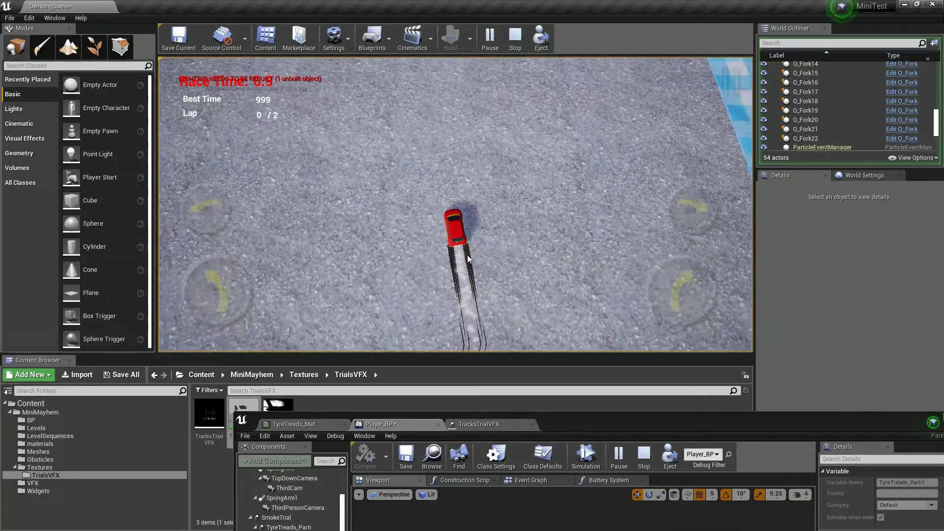
key("d")
key("a")
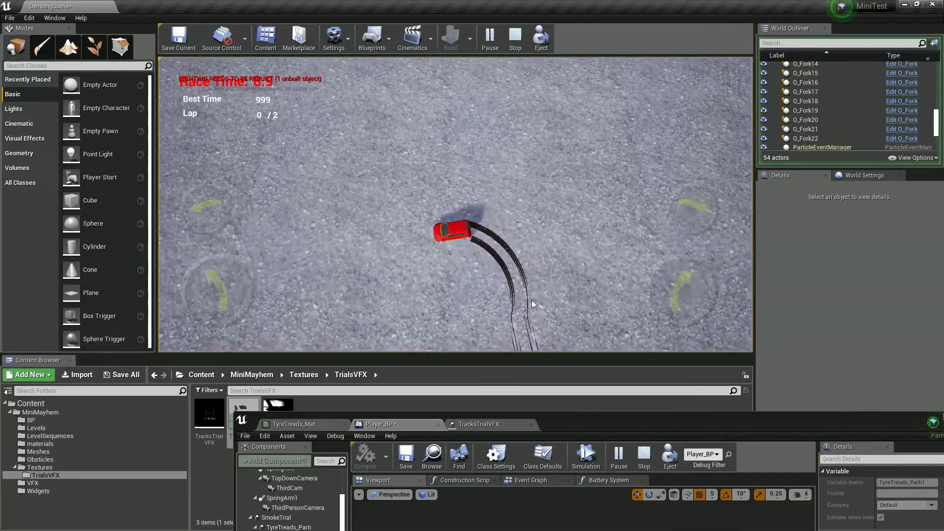
key("d")
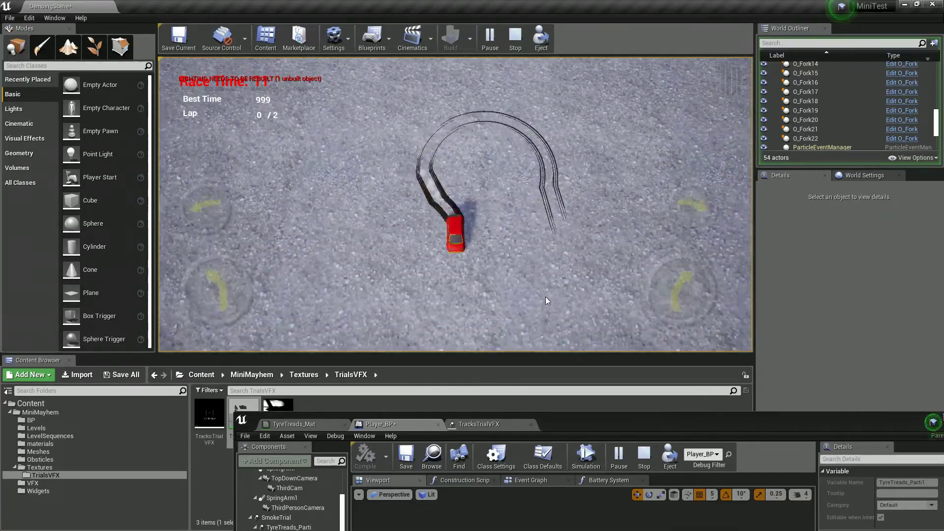
key("d")
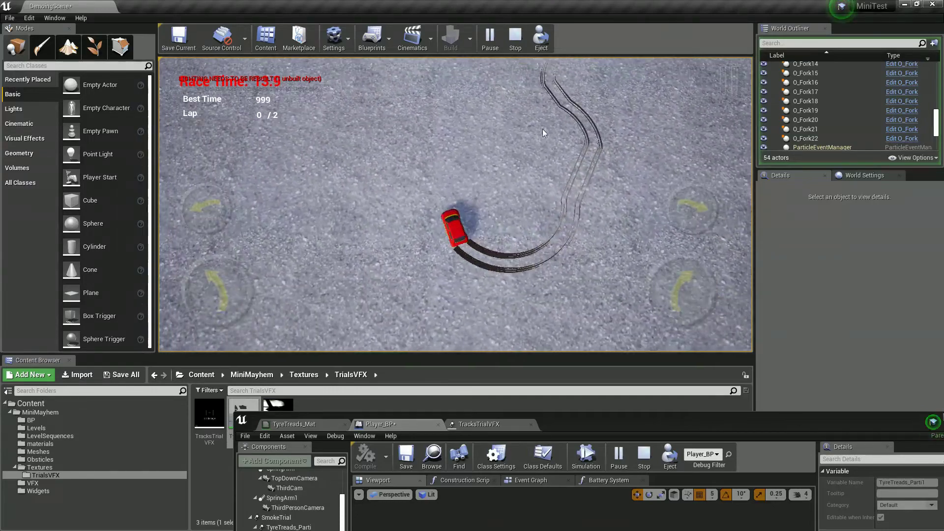
key("d")
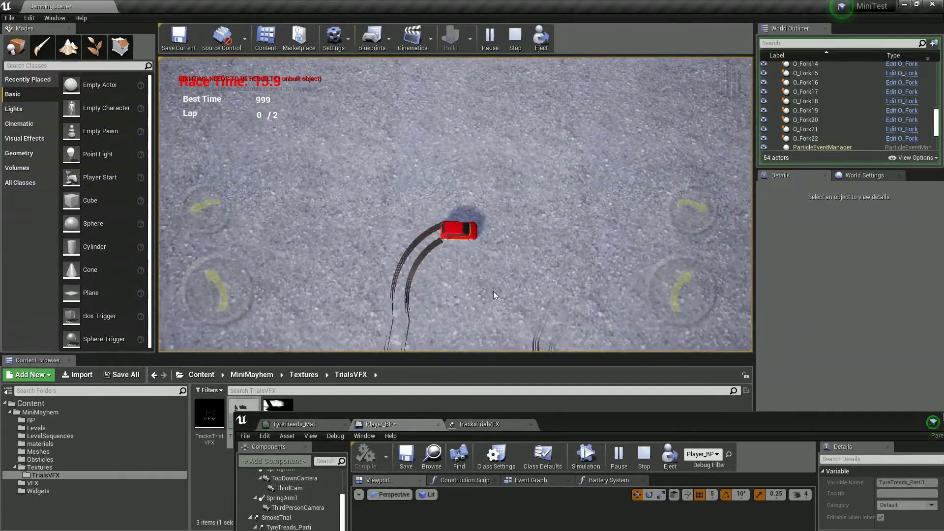
key("a")
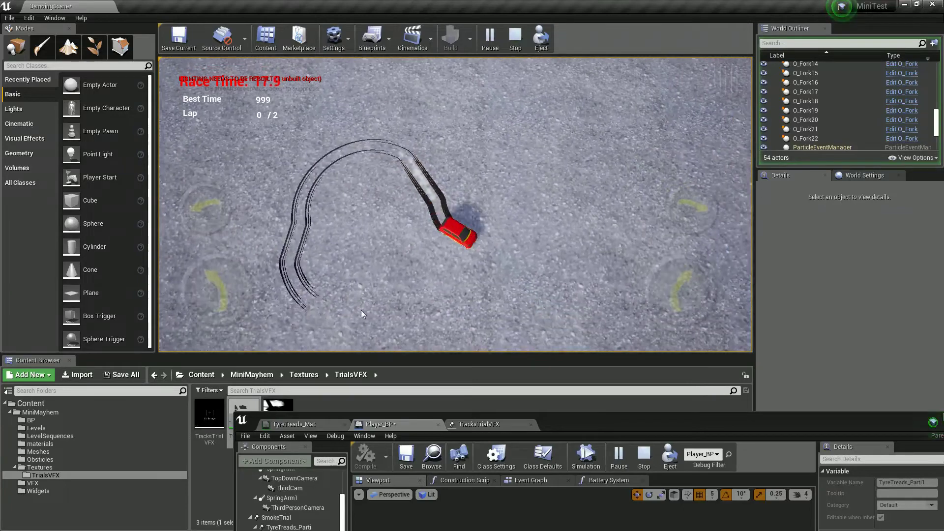
key("Escape")
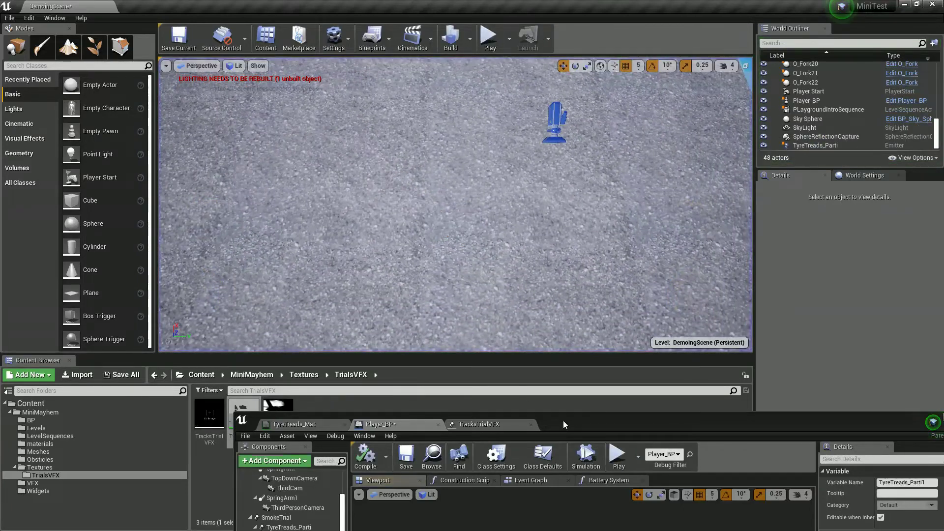
Set the maximum particles in trail count to 2000 in the Ribbon Data module of TracksTrialVFX.
left_click_drag(563, 420, 915, 120)
left_click(495, 239)
key("alt+Tab")
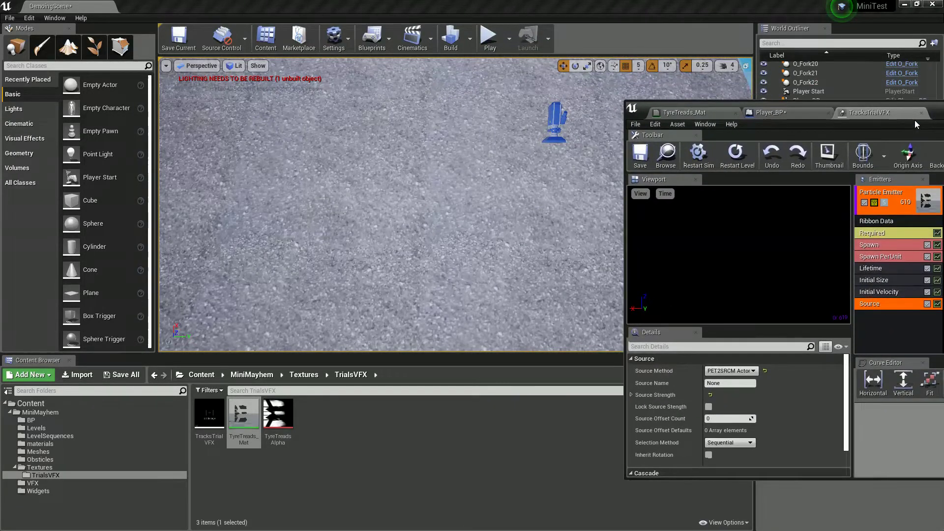
key("alt+Tab")
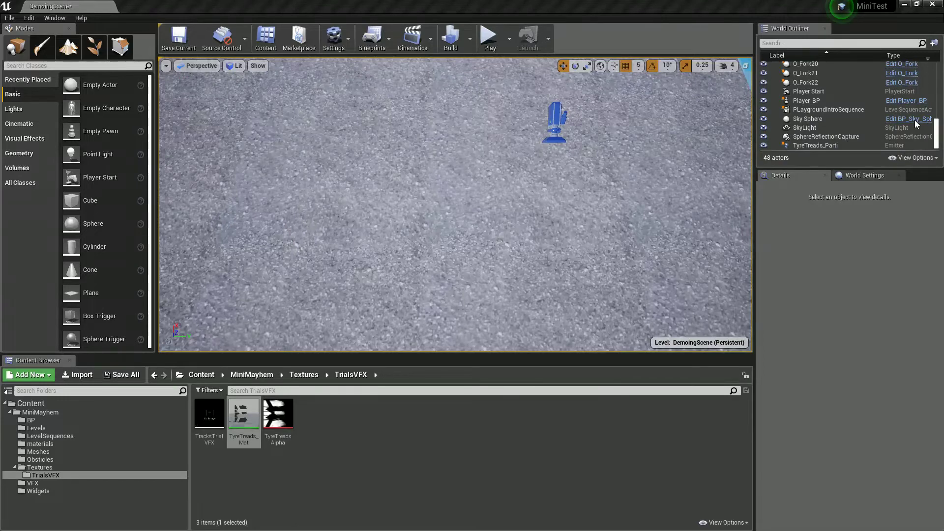
left_click_drag(940, 93, 907, 146)
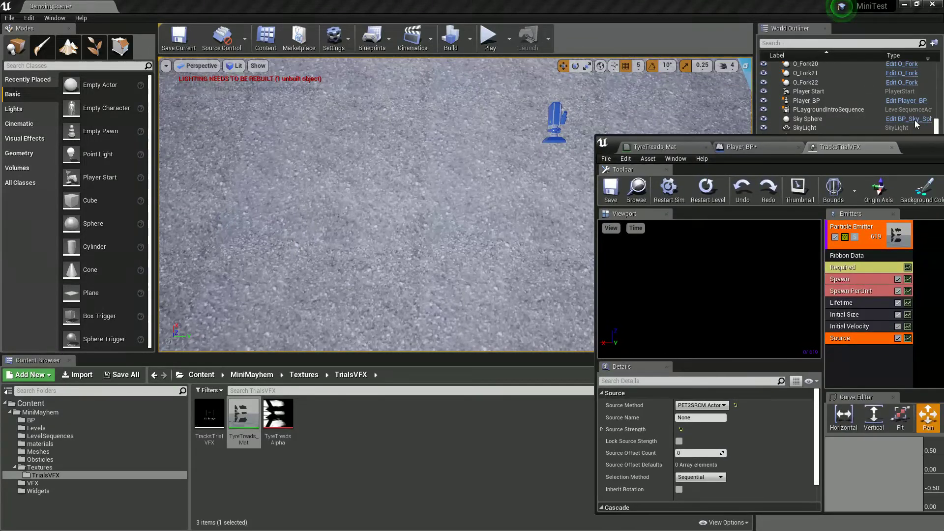
left_click(841, 257)
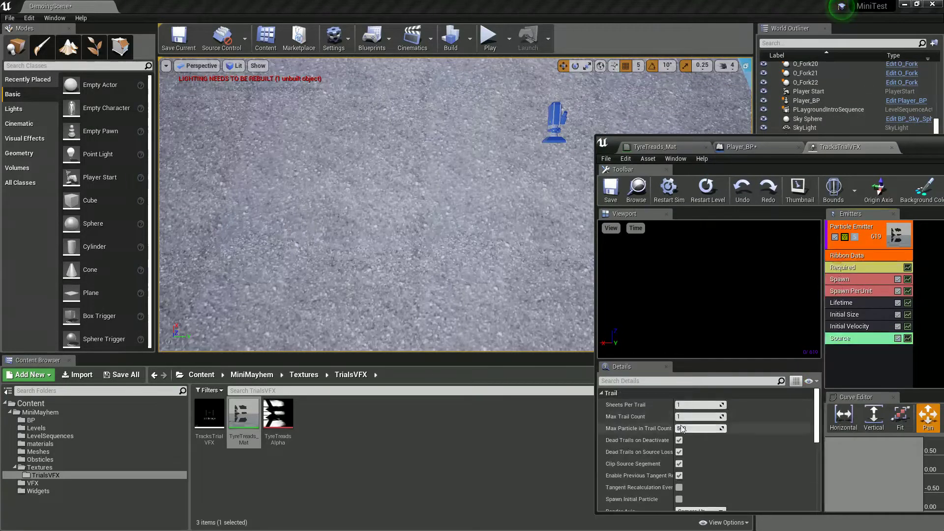
left_click(694, 417)
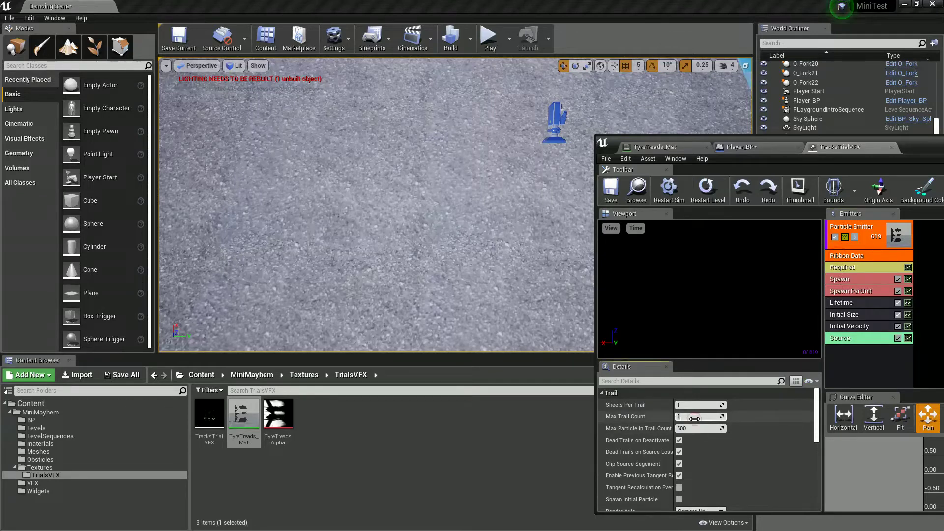
left_click(696, 429)
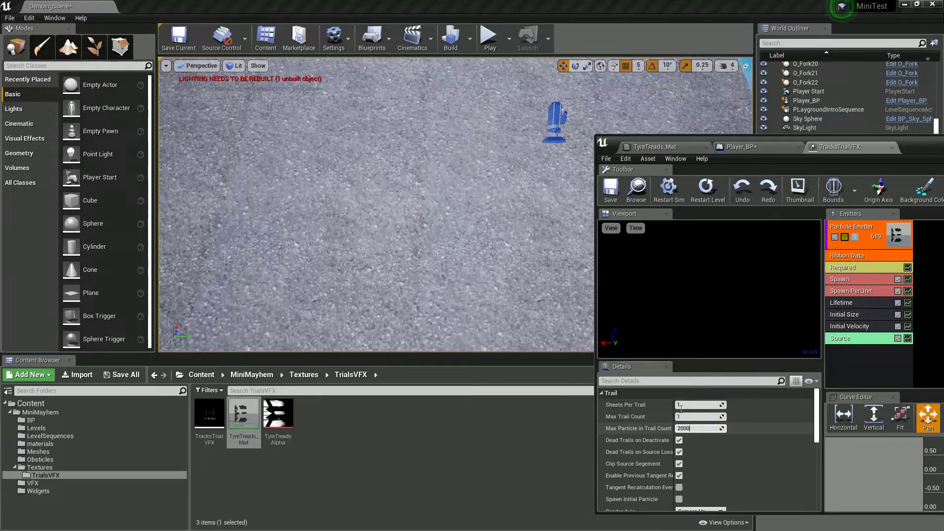
Play the level and drive the car through turns to test the tracks with the raised particle count, ending the play session.
left_click(491, 39)
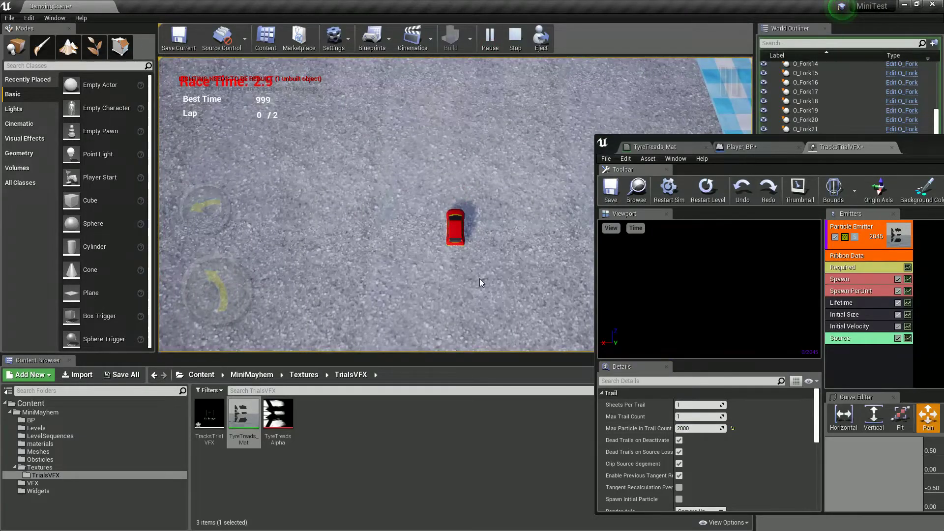
key("w")
key("a")
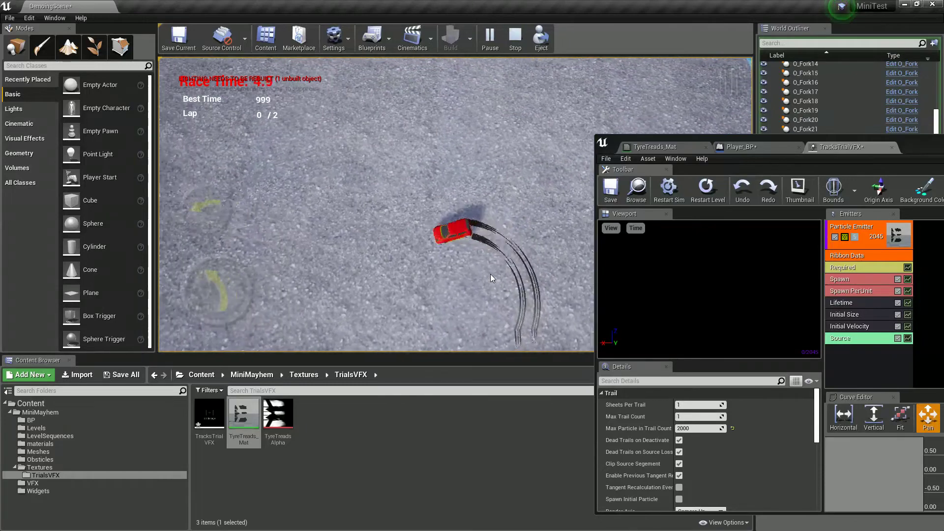
key("a")
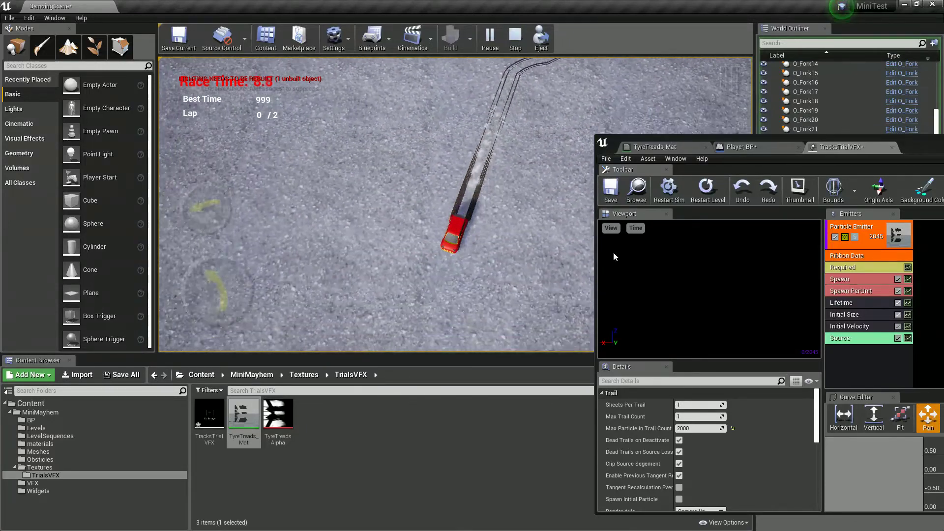
key("Escape")
Set the Spawn Per Unit distribution constant to 10 in the Spawn PerUnit module of TracksTrialVFX.
left_click(845, 339)
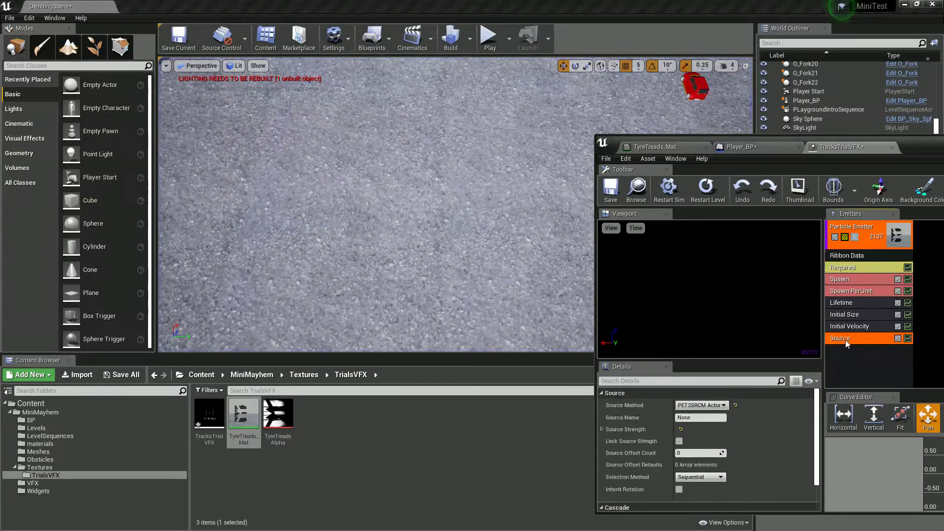
left_click(845, 290)
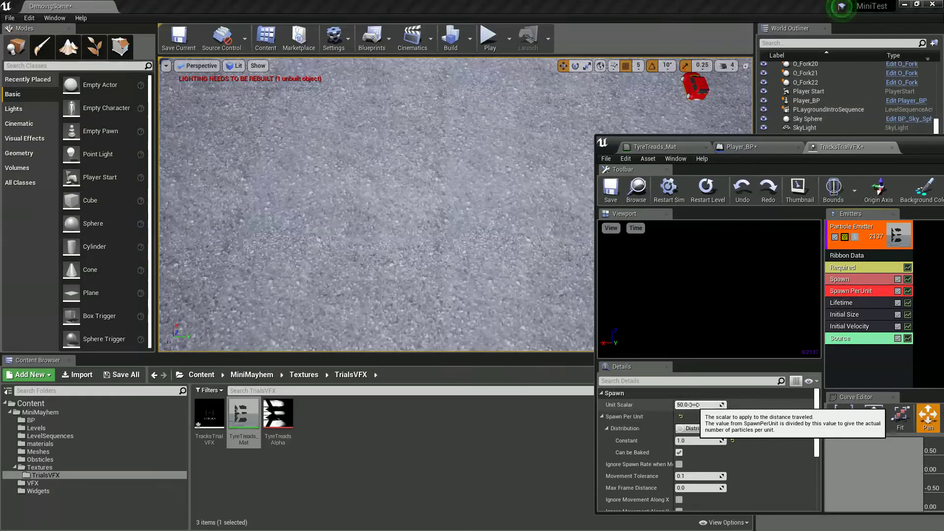
left_click(697, 441)
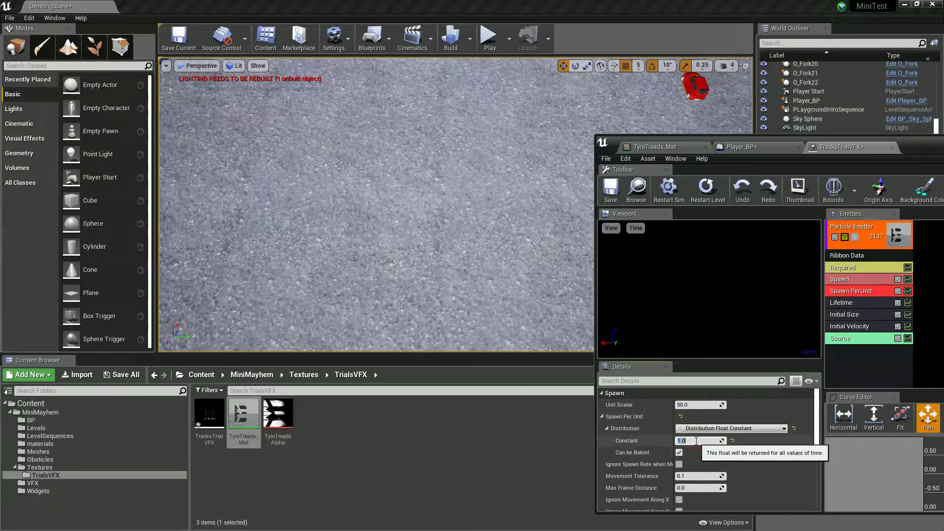
Play the level and drive left and right to test the tracks with the new spawn-per-unit value, ending the play session.
left_click(489, 39)
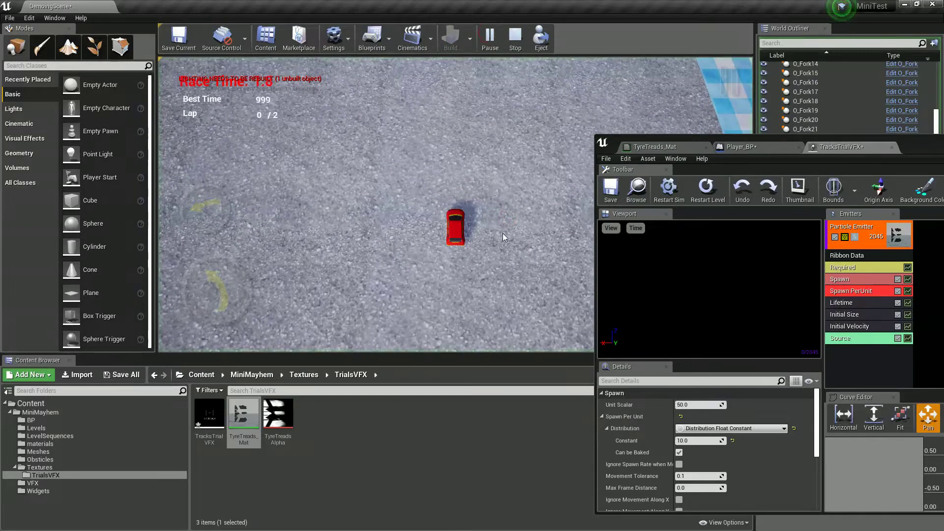
key("w")
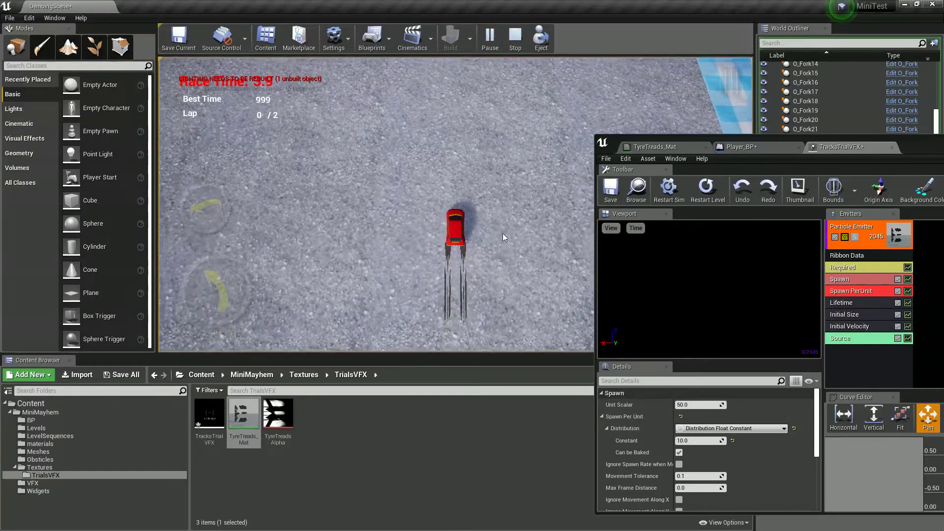
key("a")
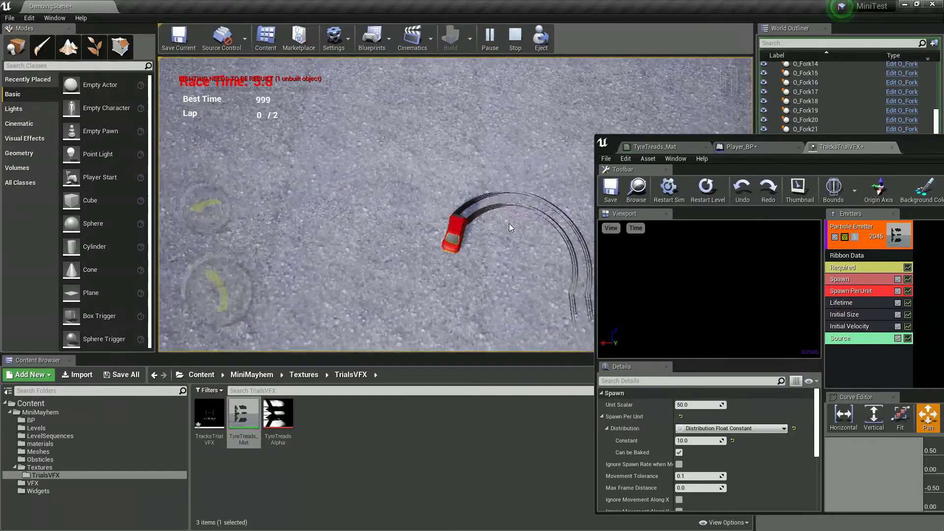
key("d")
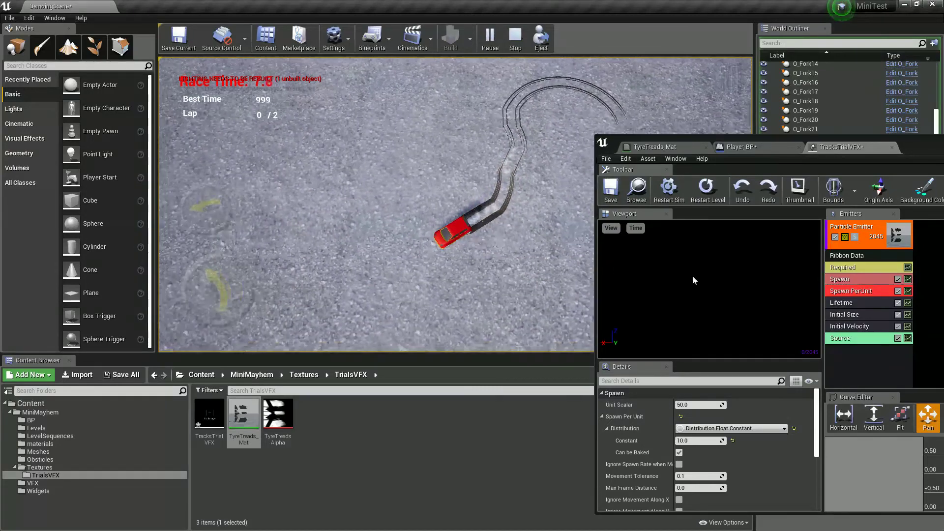
key("Escape")
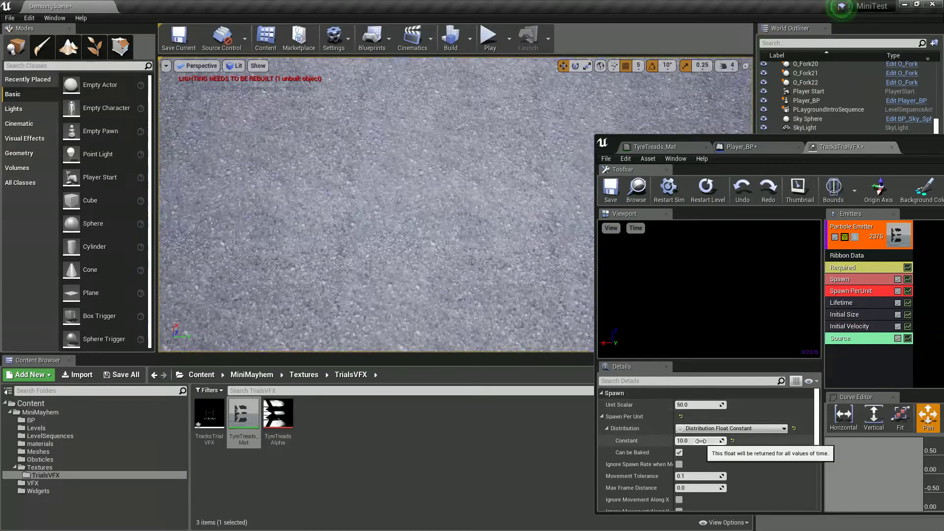
Set the Spawn Per Unit distribution constant back to 1 in the Spawn PerUnit module.
left_click(700, 442)
type("1")
key("Return")
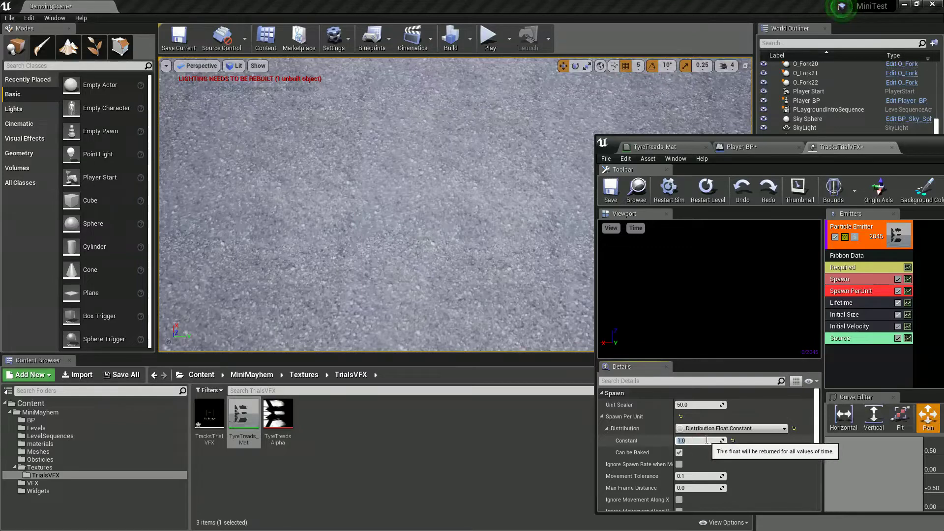
In the Required module of TracksTrialVFX, set the emitter loops to 6 and the emitter duration to 2.
left_click(852, 269)
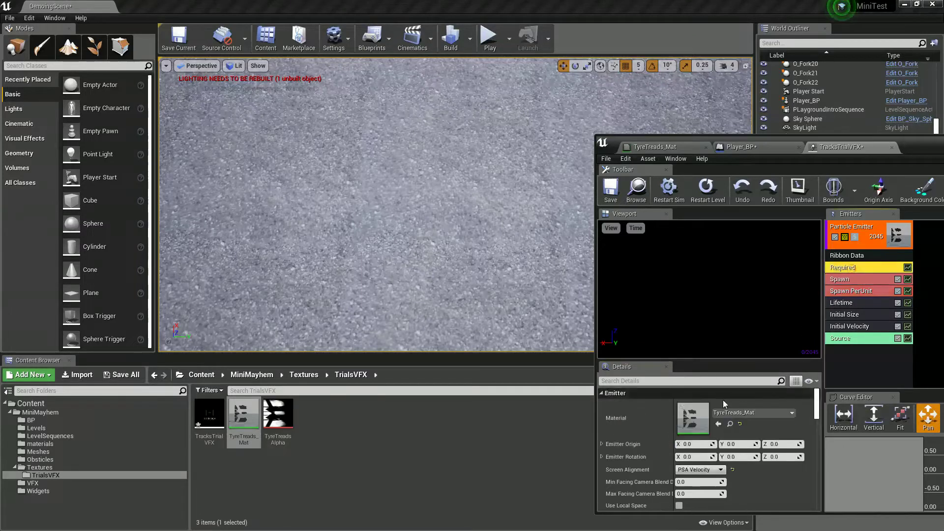
scroll(627, 438, "down", 4)
scroll(627, 437, "down", 3)
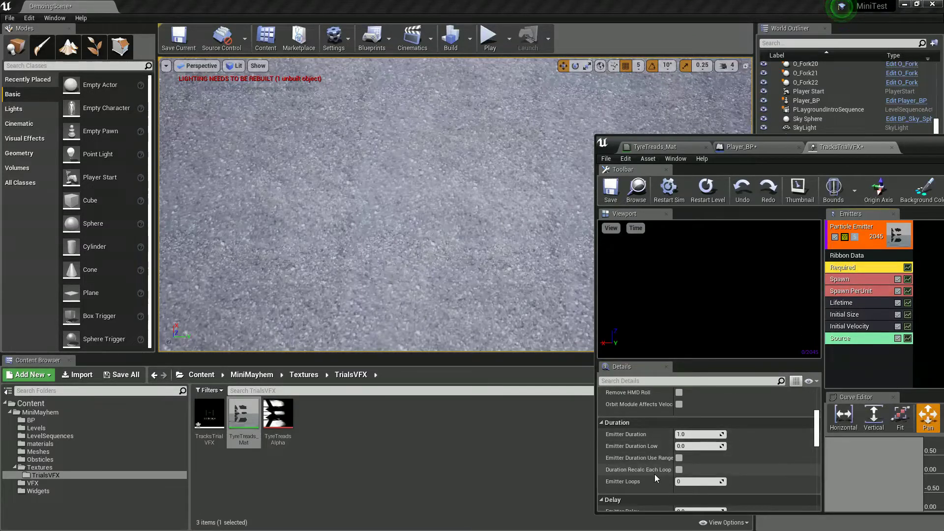
scroll(654, 474, "down", 1)
left_click(692, 467)
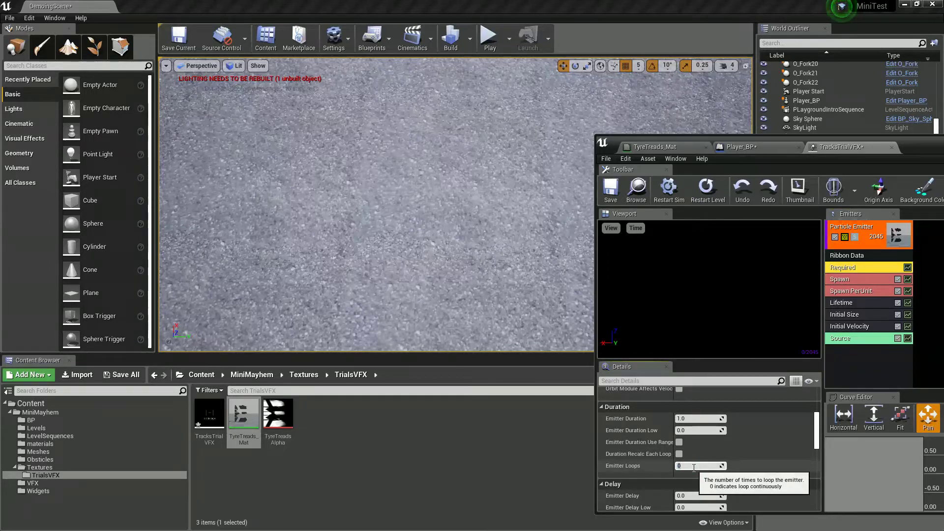
type("6")
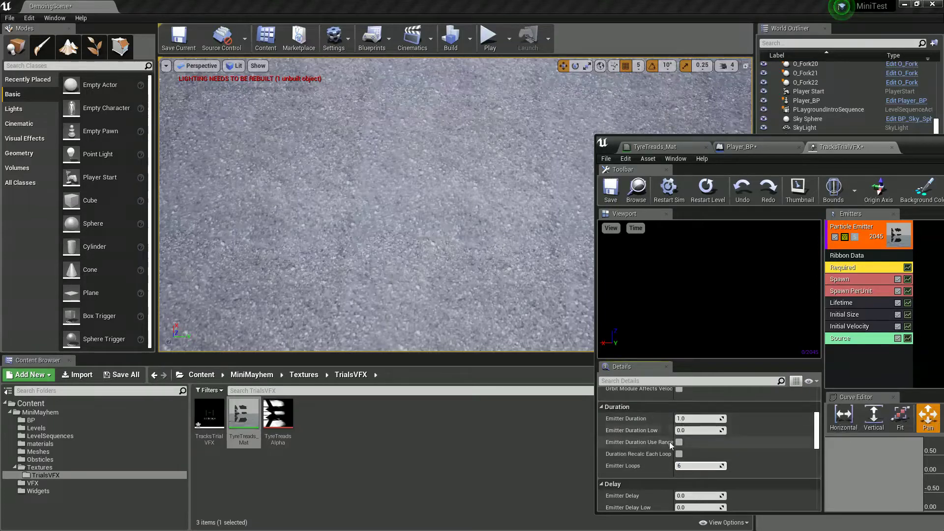
left_click(688, 422)
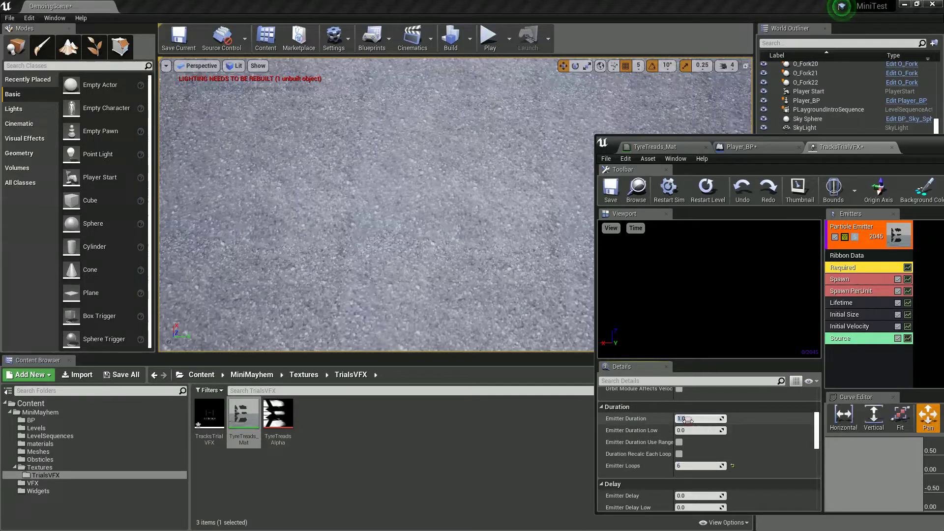
Set the Required module's emitter loops to 4 and emitter duration to 4.
left_click(695, 465)
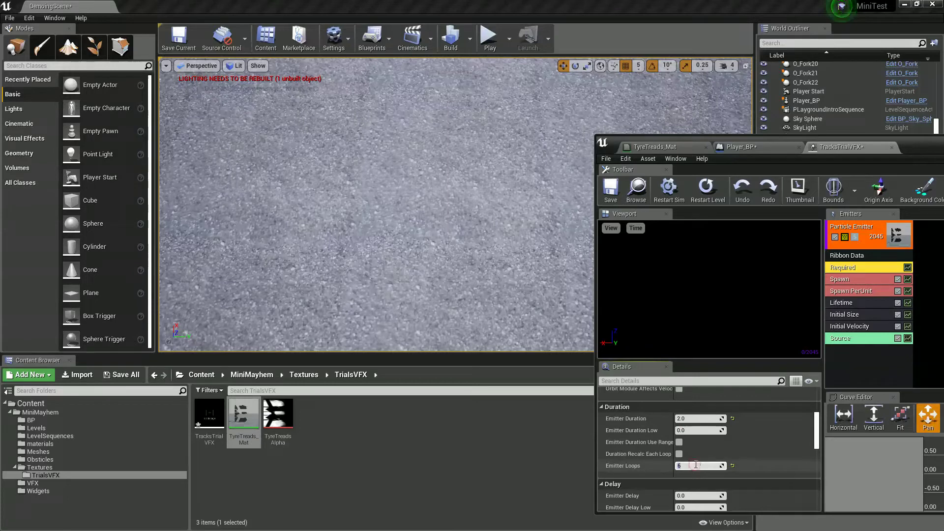
type("4")
left_click(688, 421)
type("4")
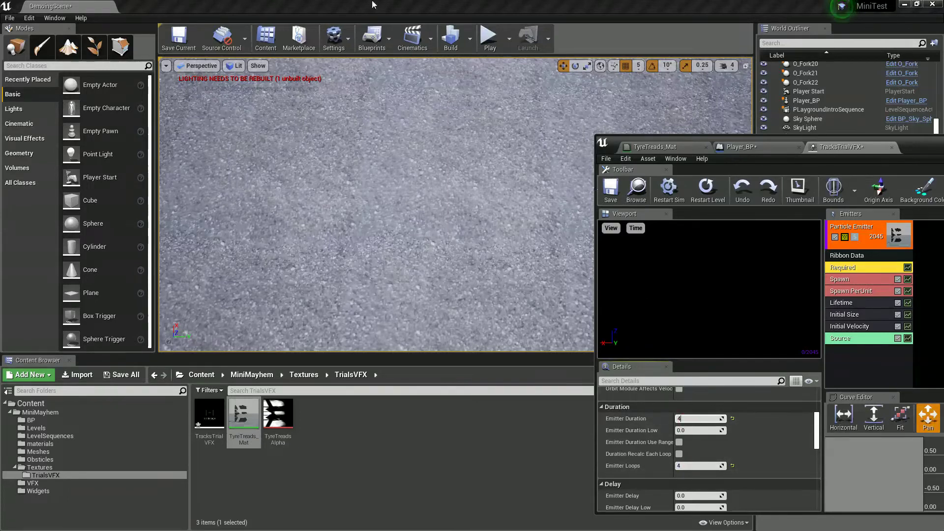
Play the level and drive the car in loops to test the new emitter duration and loop settings, ending the play session.
left_click(488, 40)
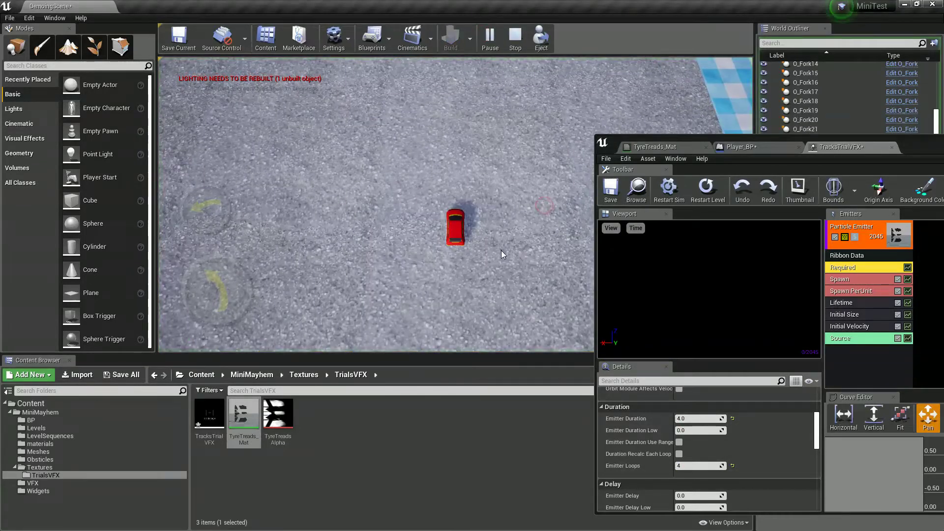
key("w")
key("d")
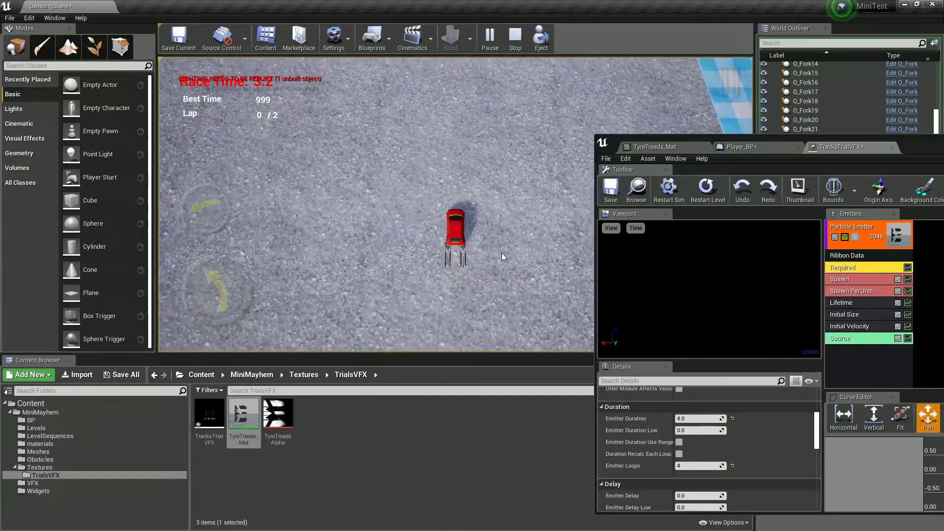
key("a")
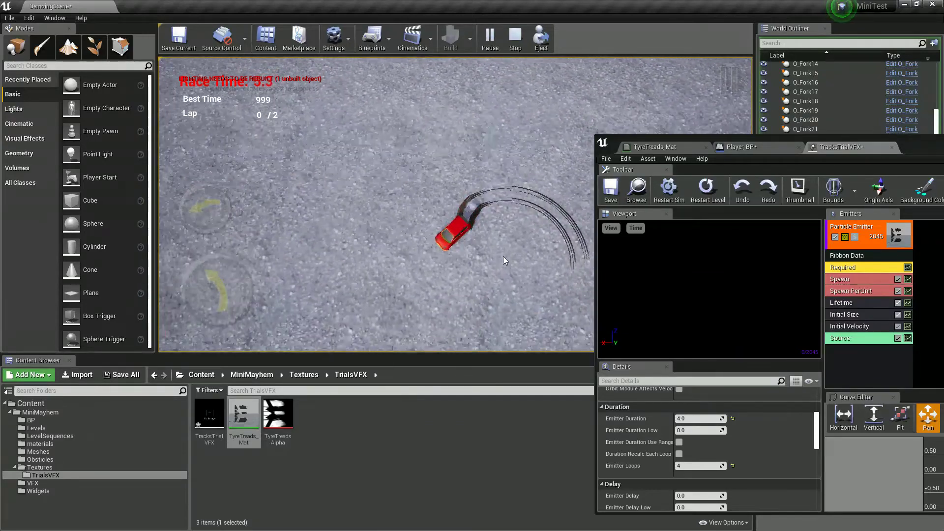
key("d")
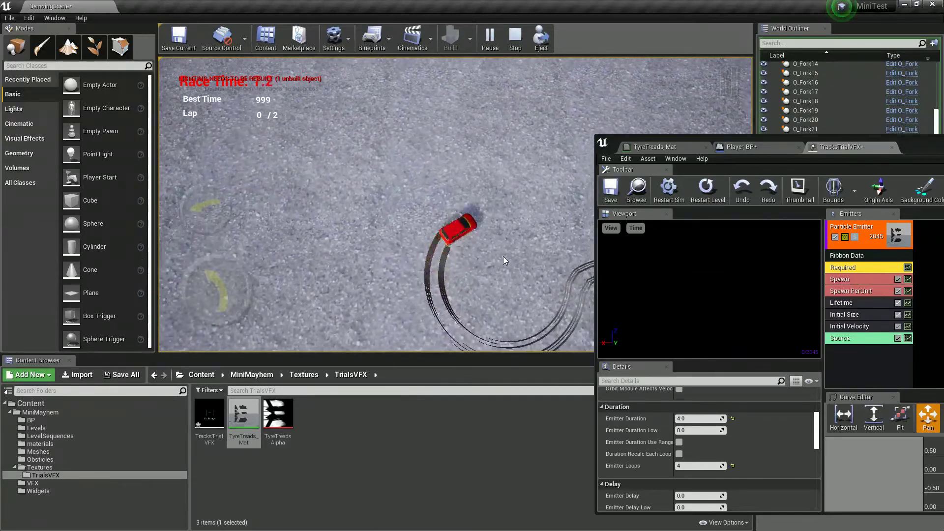
key("a")
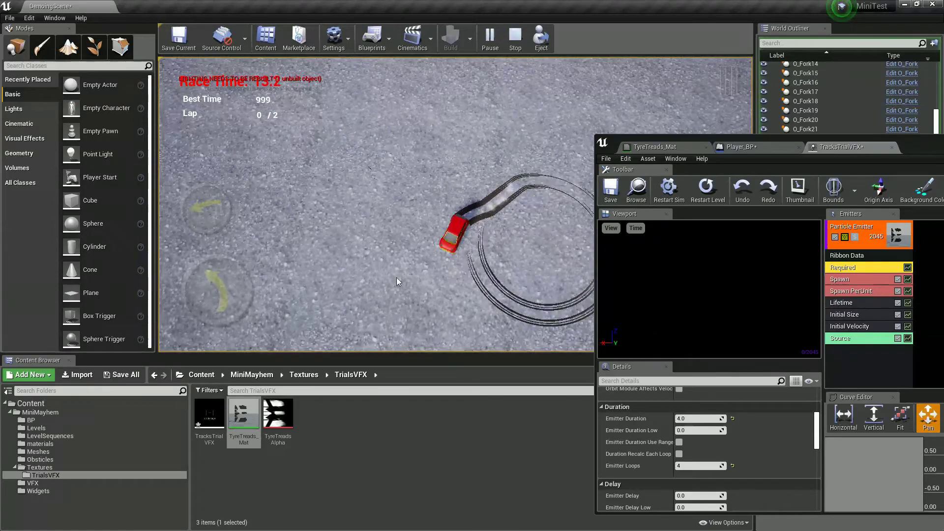
key("Escape")
Set the Lifetime module's distribution to a minimum of 12 and a maximum of 16.
left_click(841, 303)
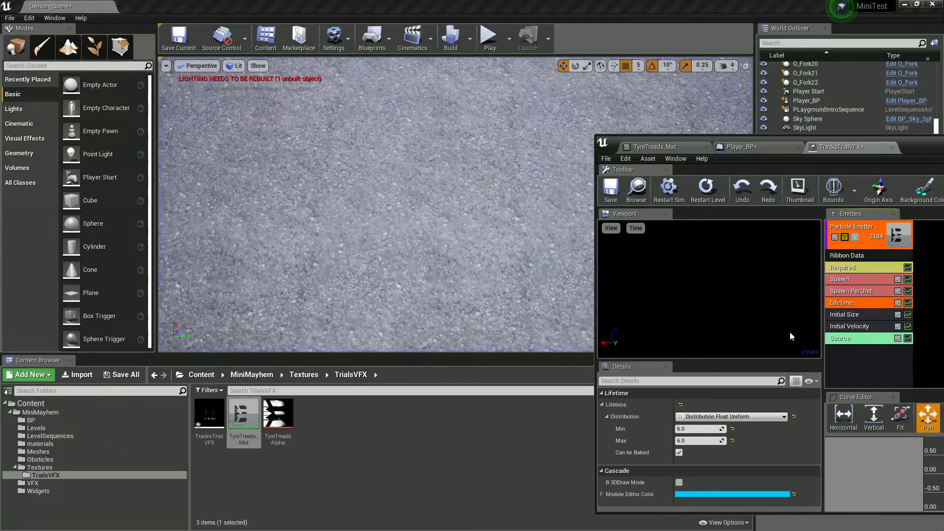
type("12")
left_click(698, 441)
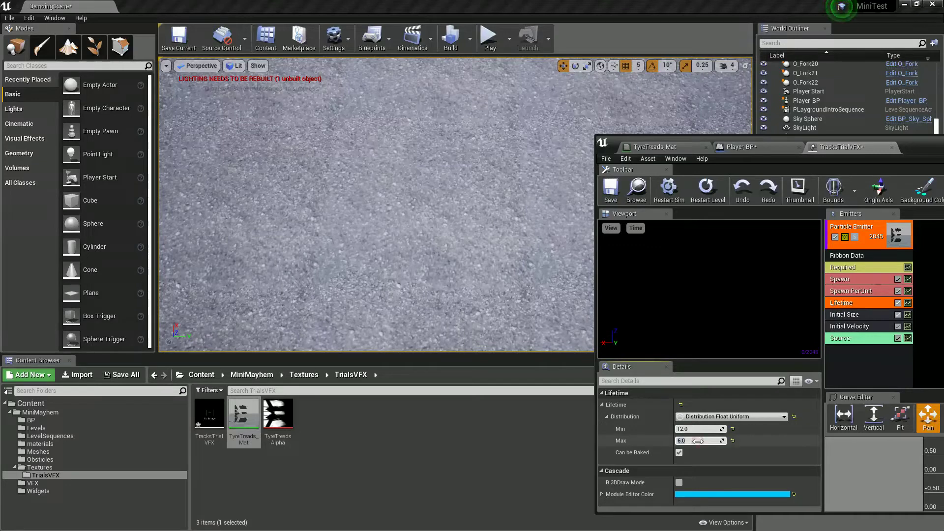
type("16")
key("Return")
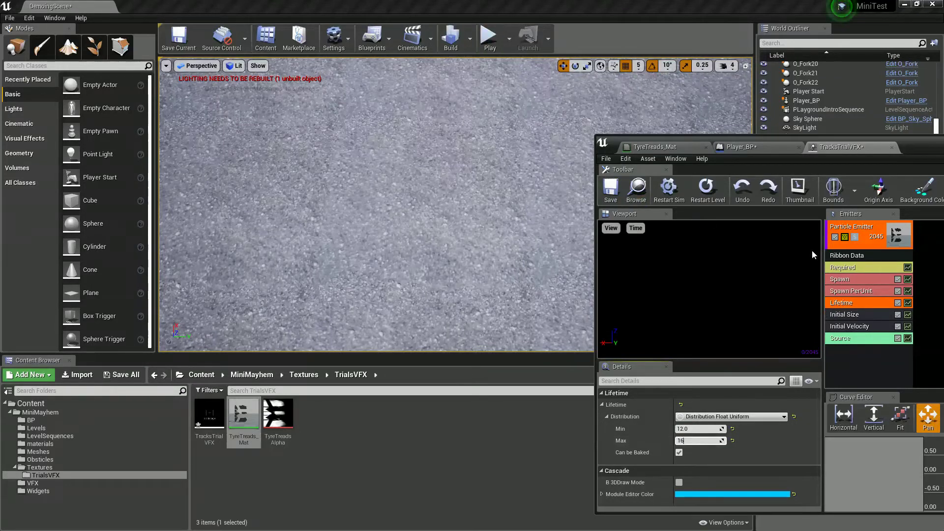
Set the emitter duration to 1 in the Required module's duration settings.
left_click(840, 270)
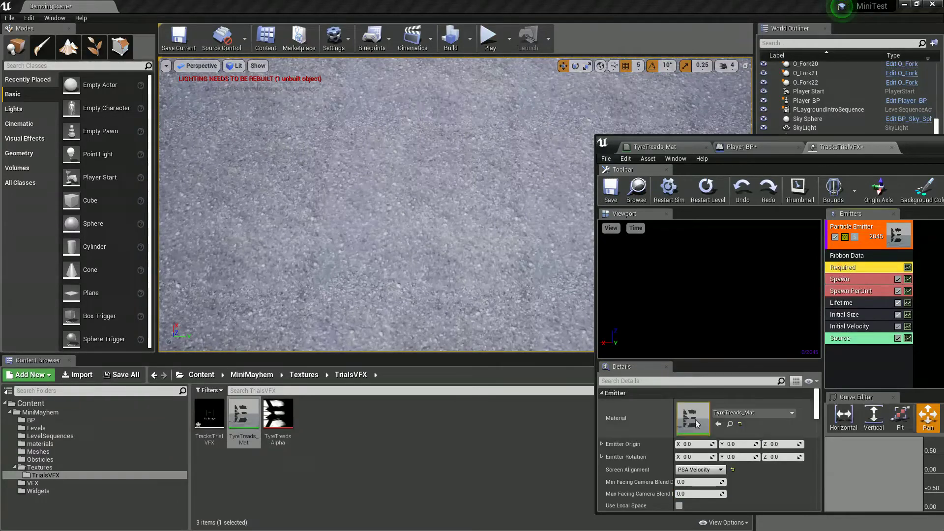
scroll(621, 487, "down", 10)
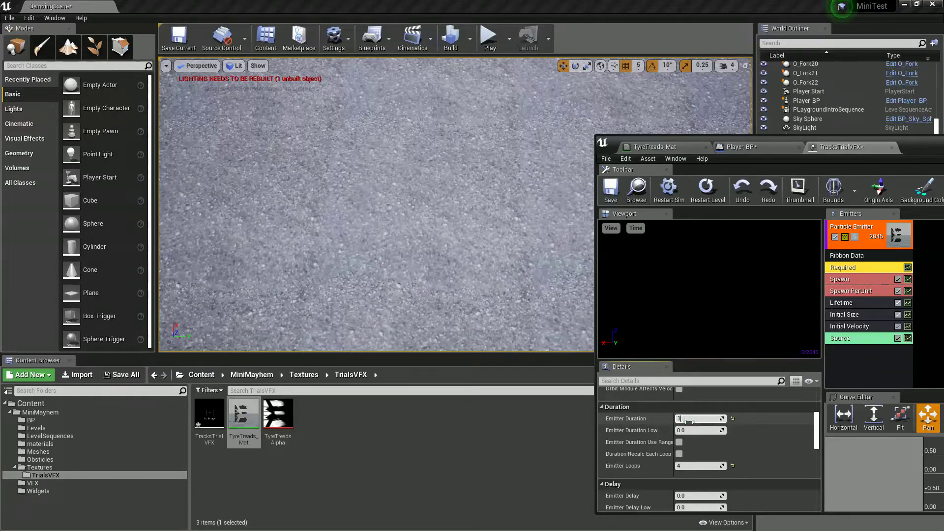
Play the level and drive the car in straights and loops to test the tyre tracks with the shorter emitter duration, ending the play session.
left_click(479, 41)
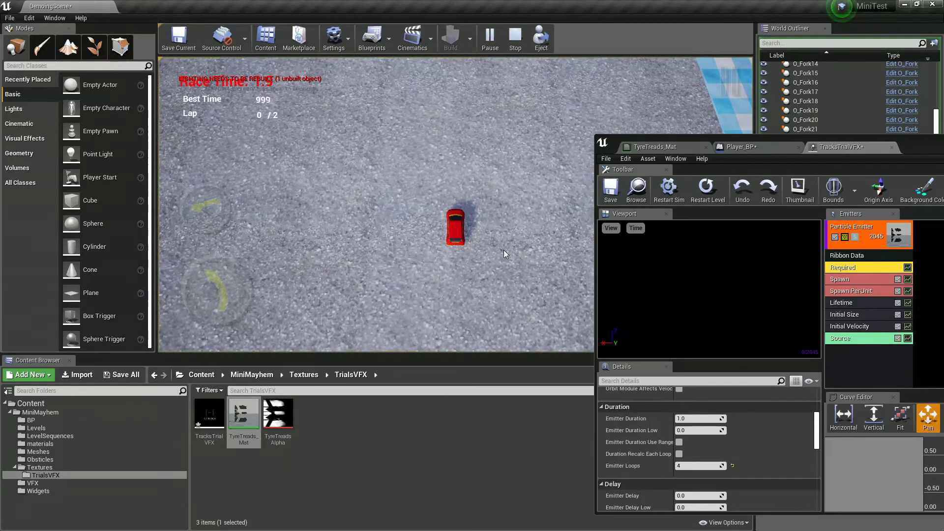
key("w")
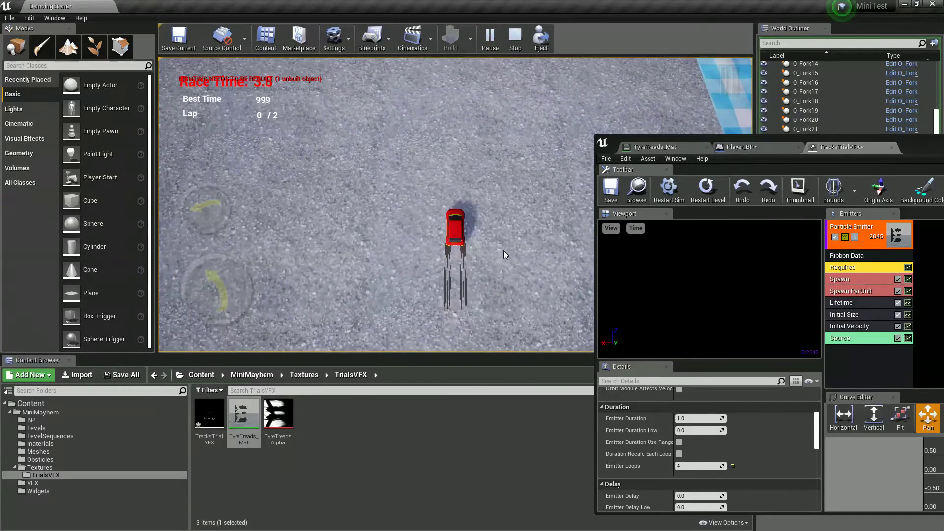
key("a")
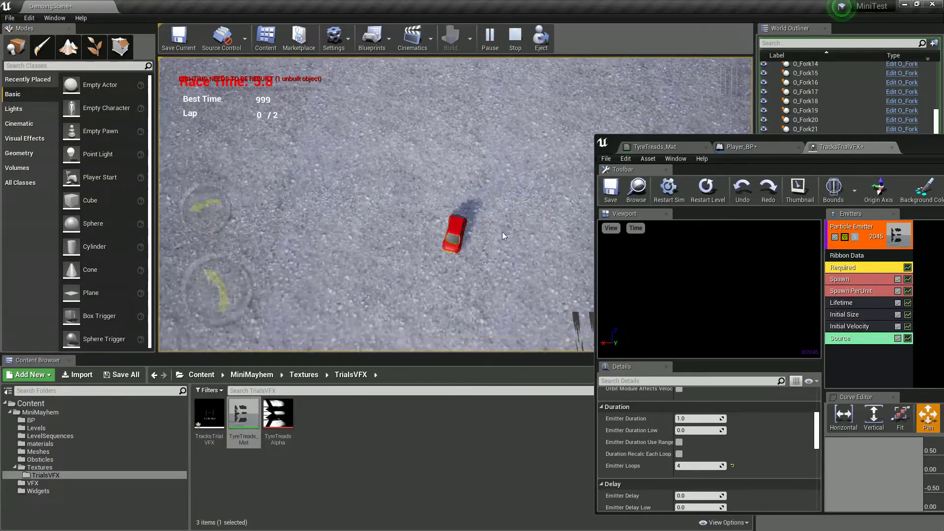
key("d")
key("a")
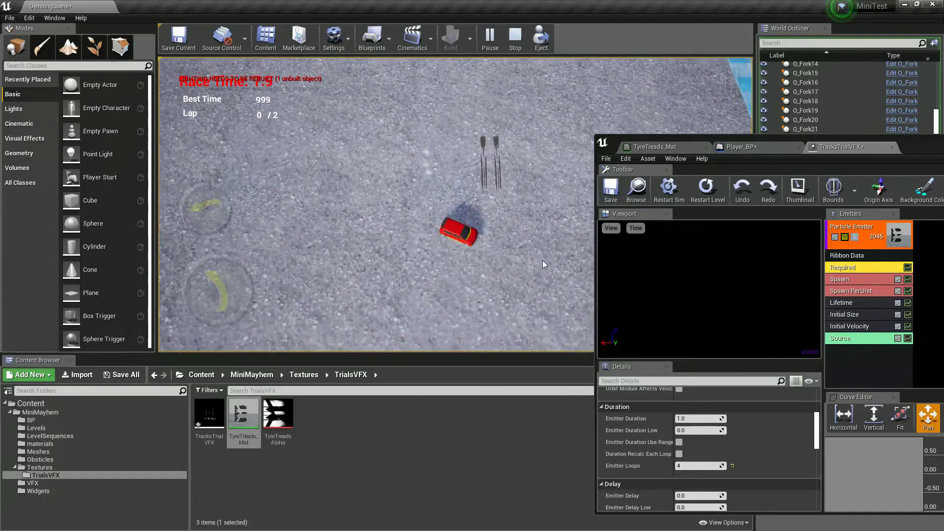
key("a")
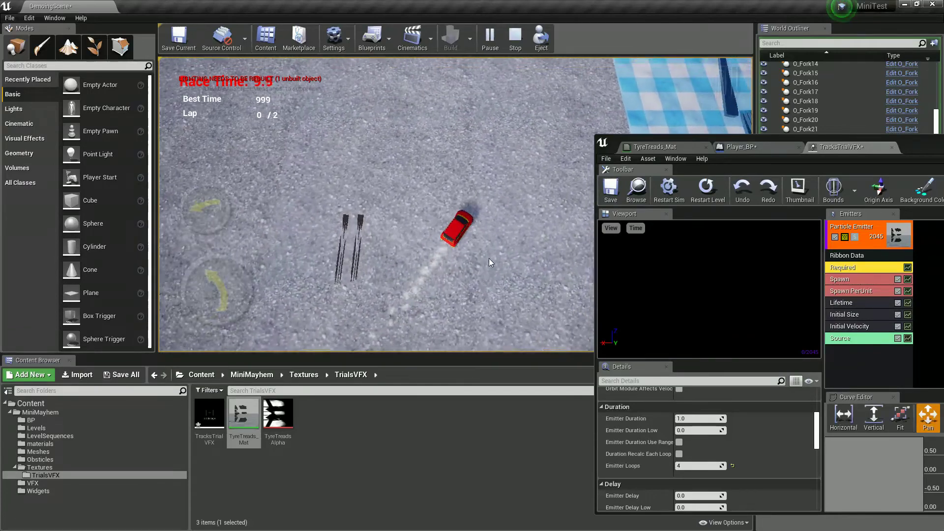
key("a")
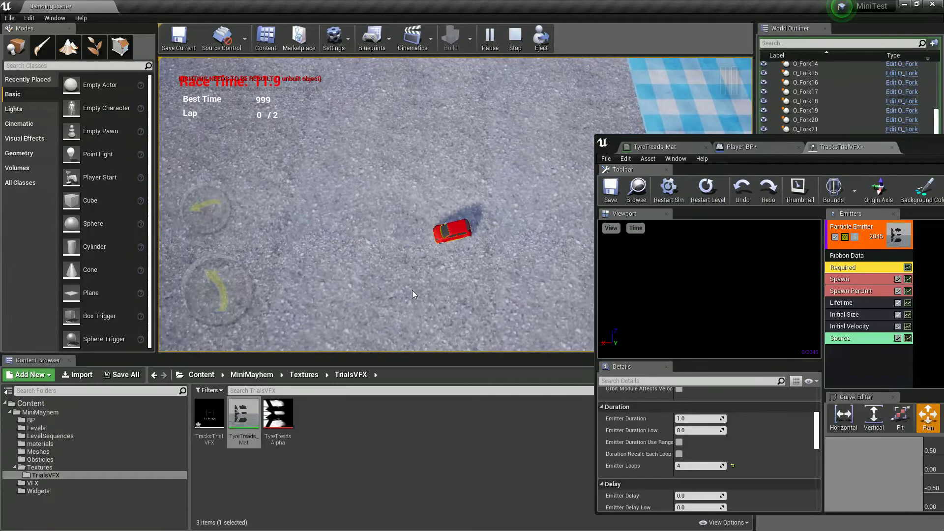
key("a")
key("d")
key("d")
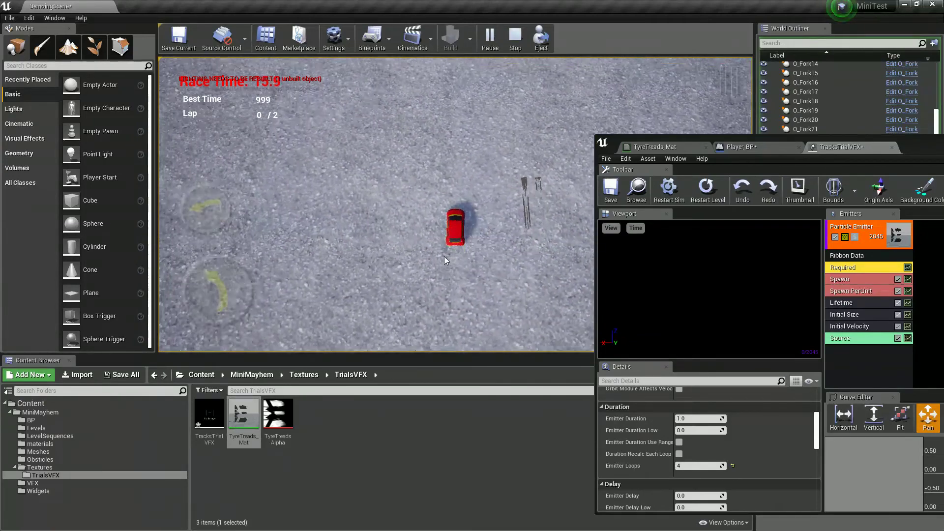
key("d")
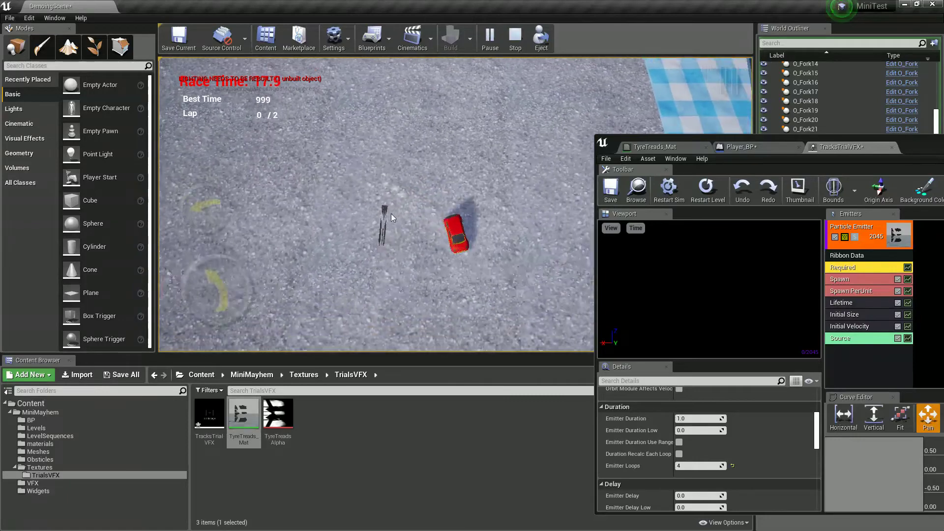
key("d")
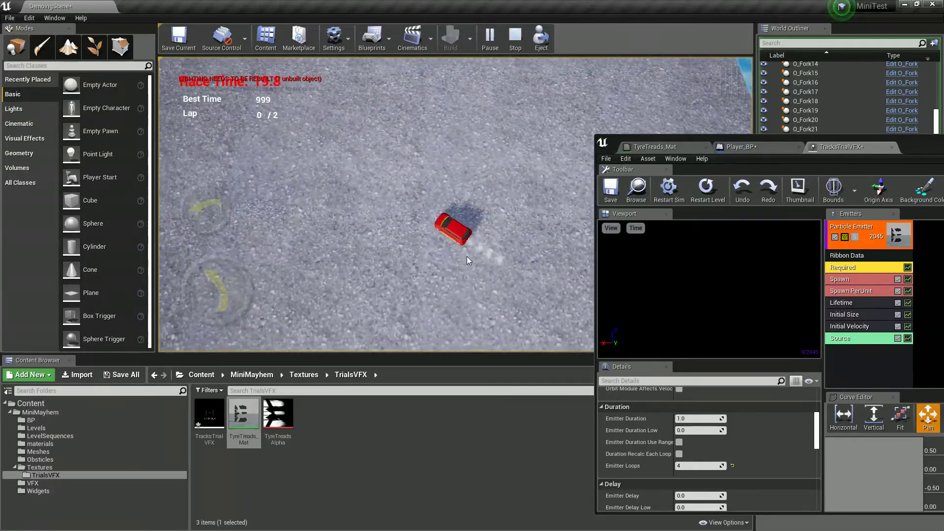
key("a")
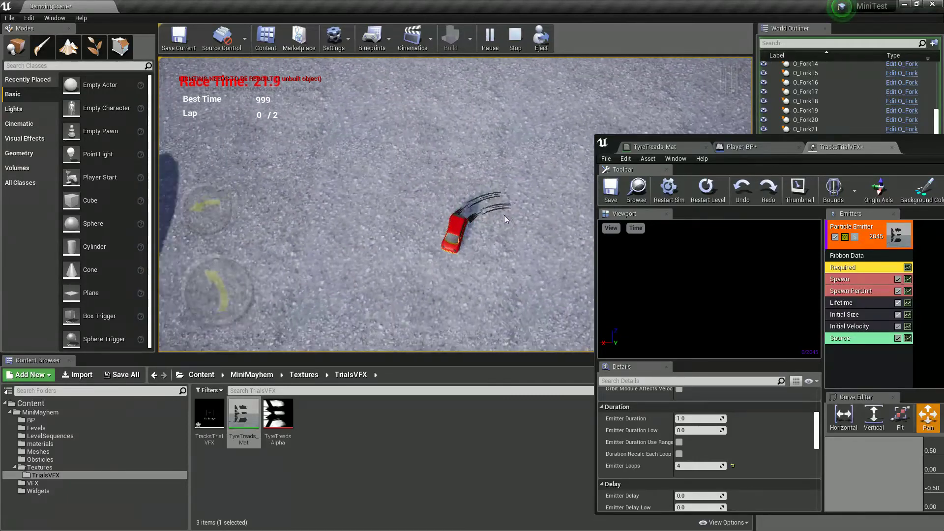
key("a")
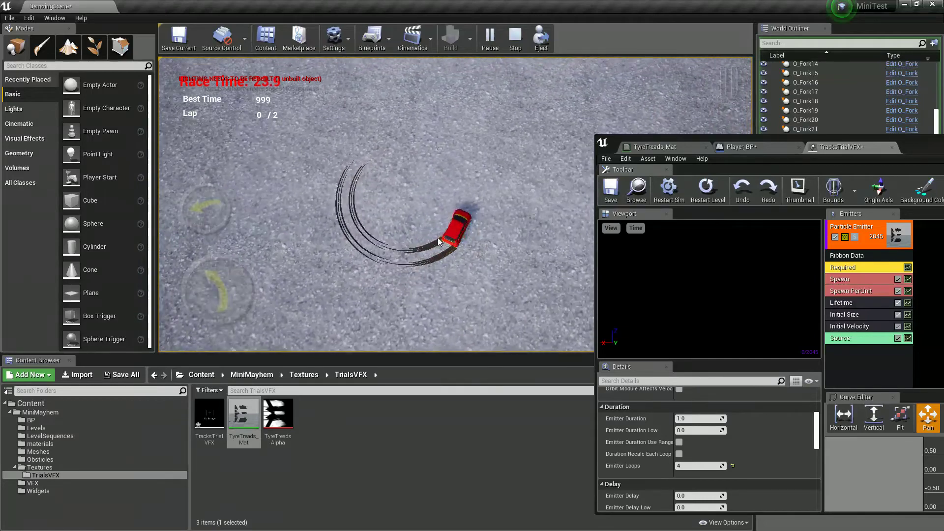
key("a")
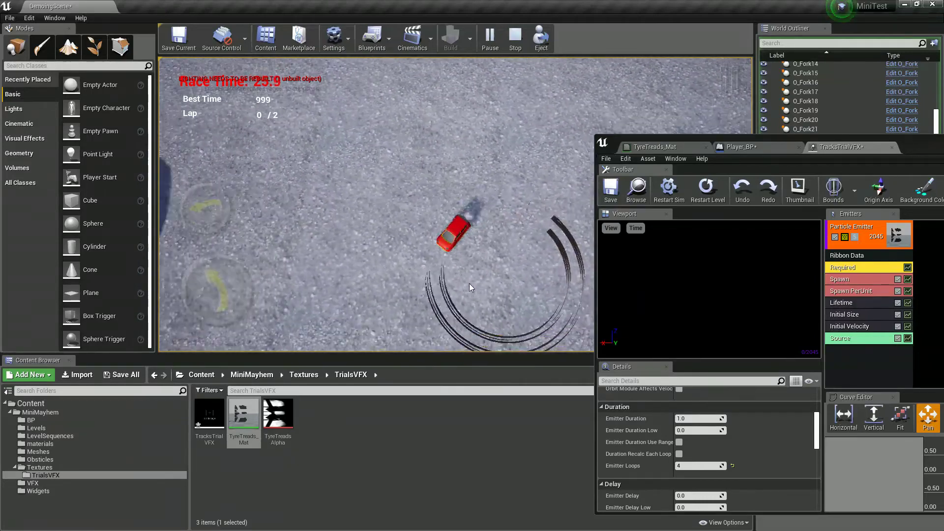
key("a")
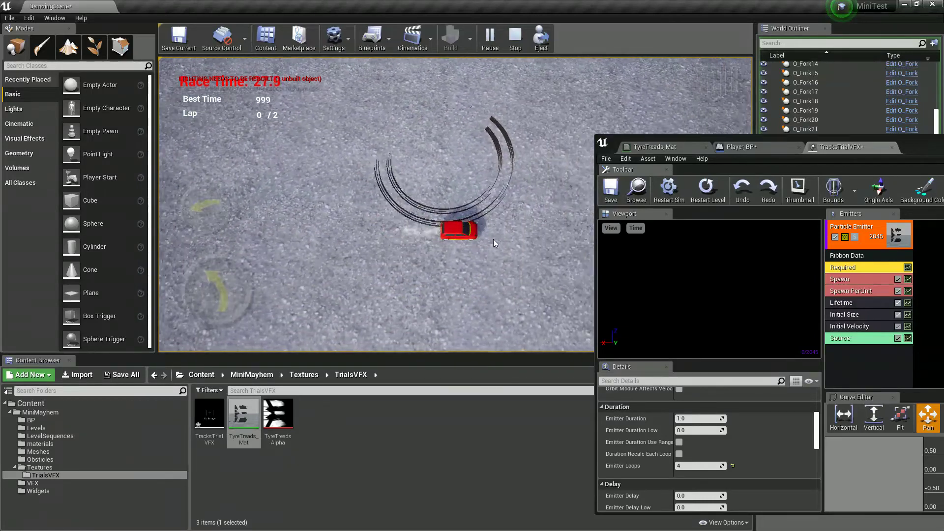
key("a")
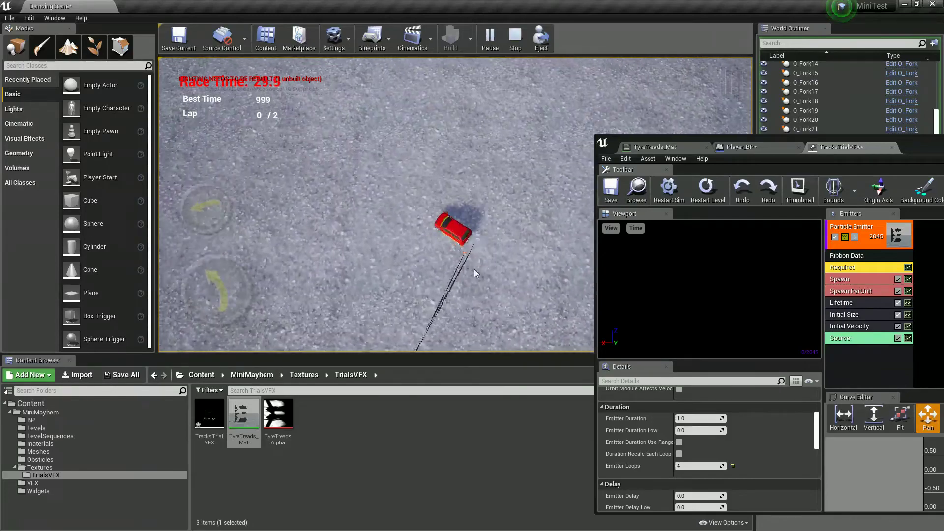
key("a")
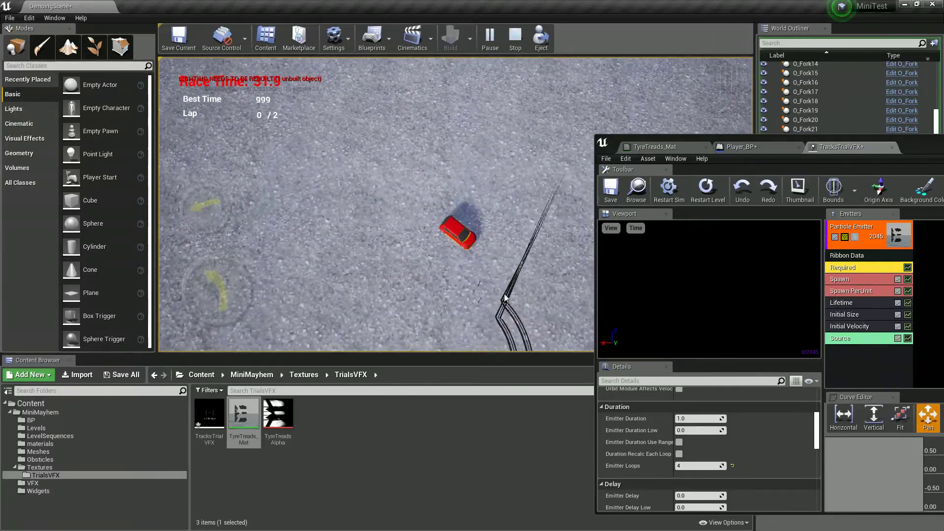
key("d")
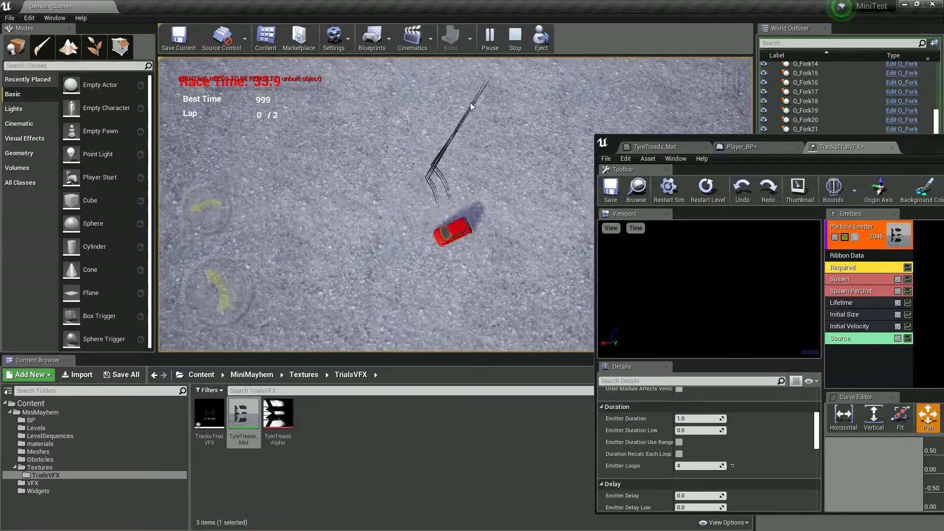
key("a")
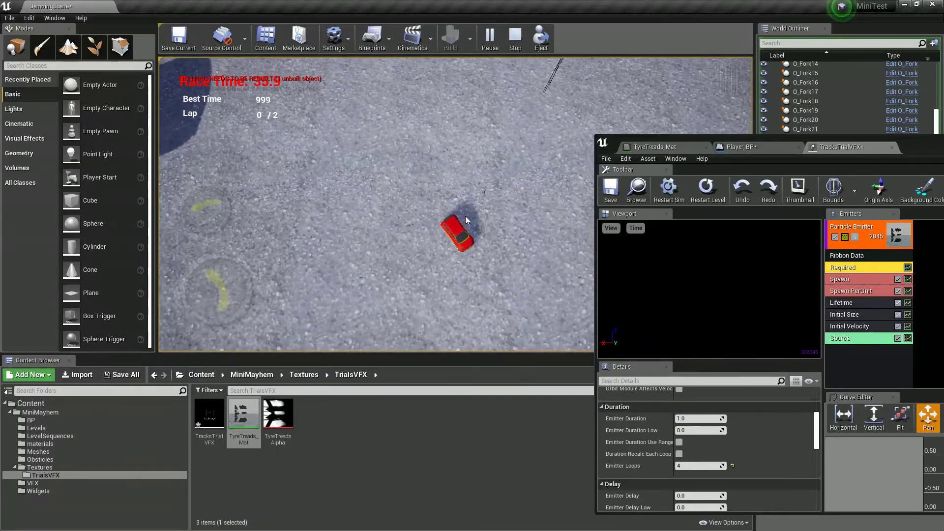
key("Escape")
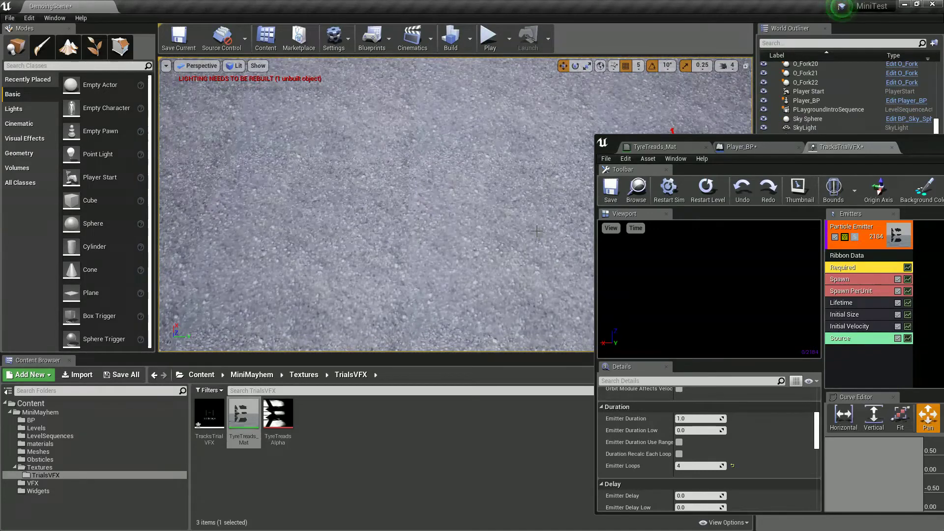
Change the Lifetime module's distribution type to Distribution Float Constant and open its constant value for editing.
left_click(846, 303)
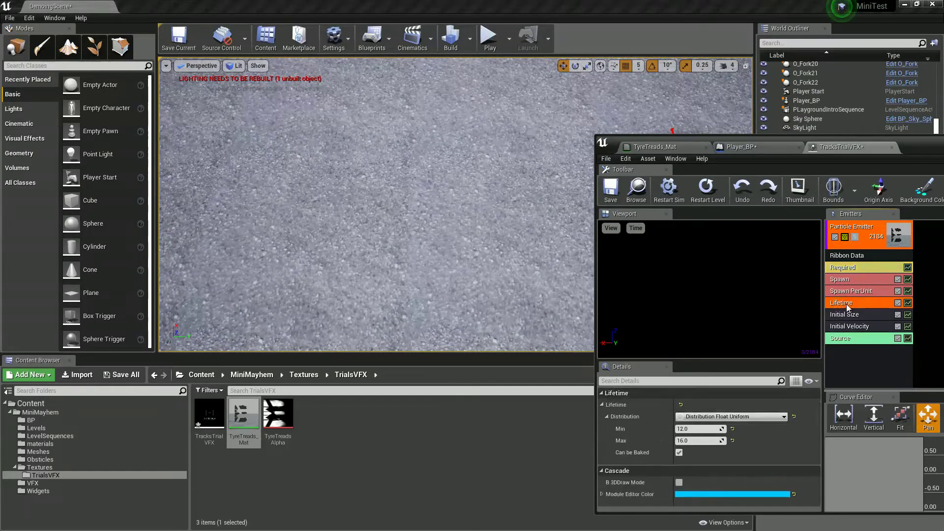
left_click(700, 428)
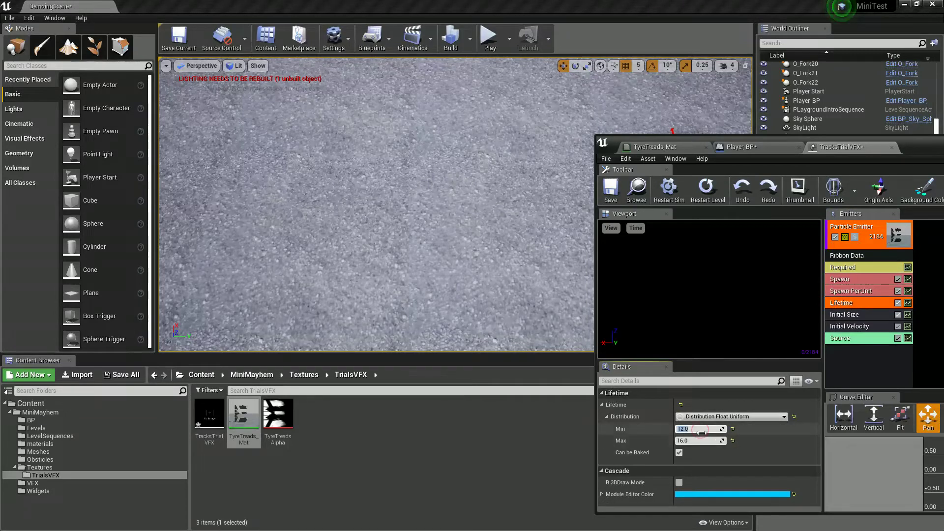
left_click(708, 418)
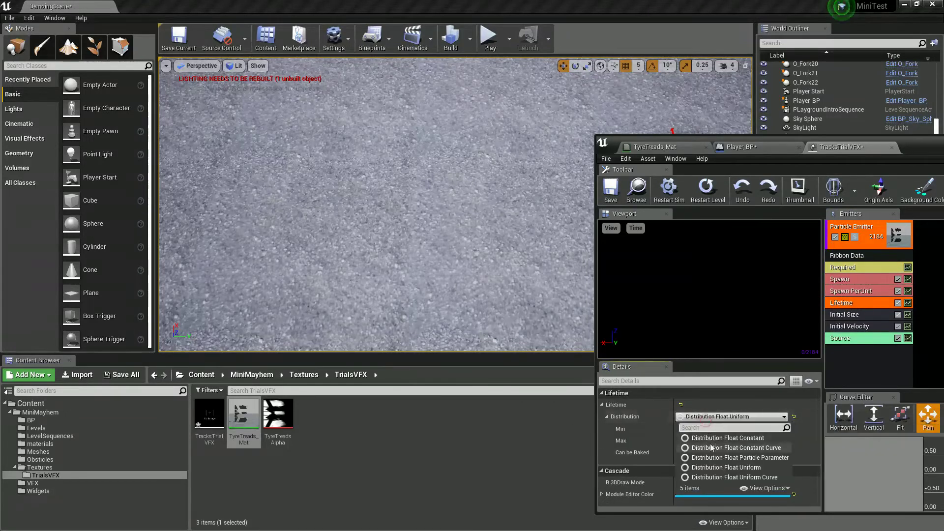
left_click(707, 440)
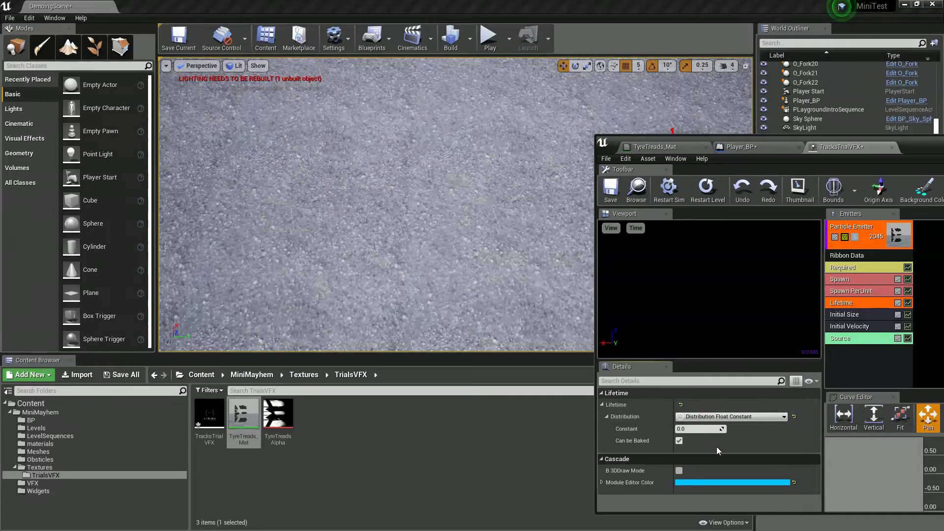
left_click(698, 429)
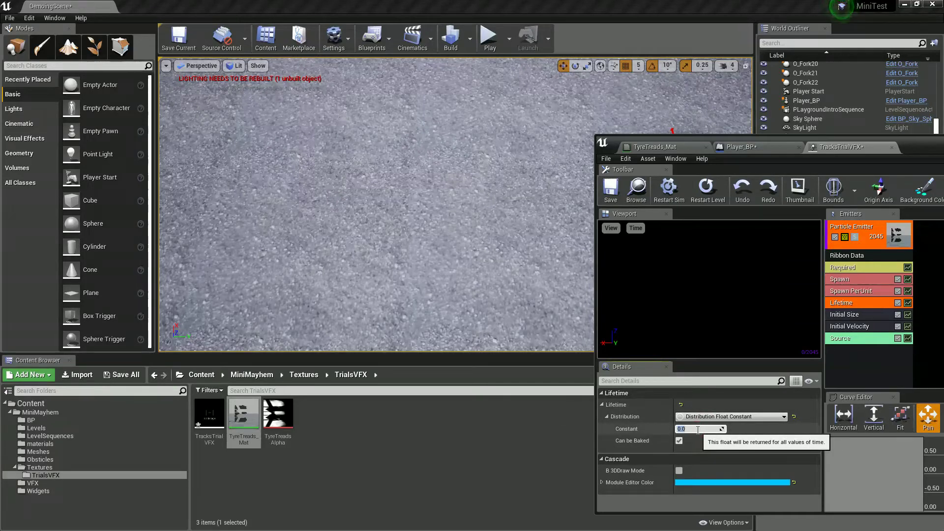
Set the Required module's emitter duration to 2 and its emitter loops to 3.
left_click(851, 270)
scroll(625, 453, "down", 10)
scroll(640, 463, "down", 1)
scroll(662, 456, "up", 2)
scroll(659, 462, "down", 1)
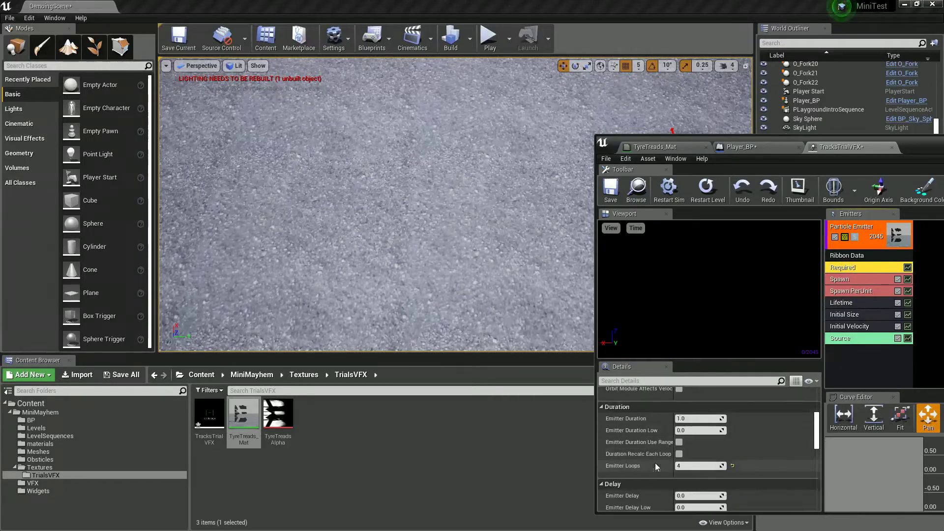
left_click(699, 418)
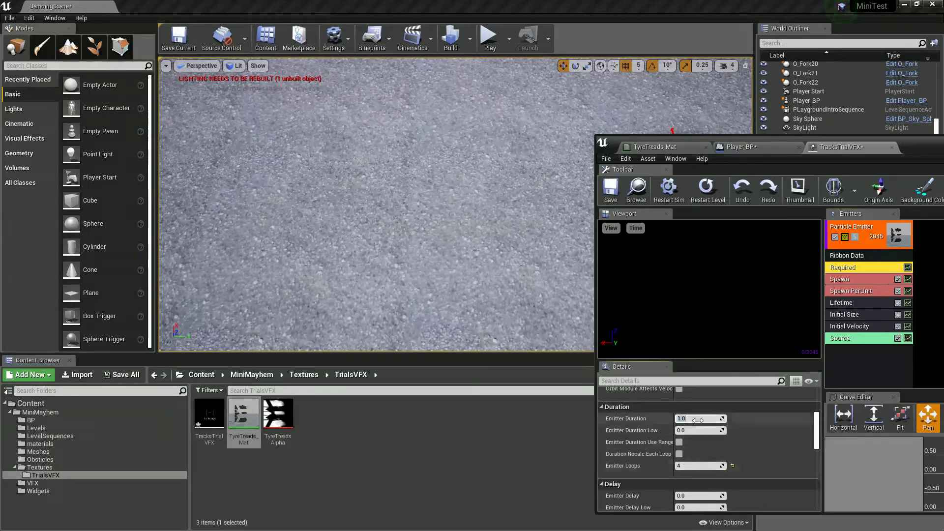
type("2")
left_click(697, 466)
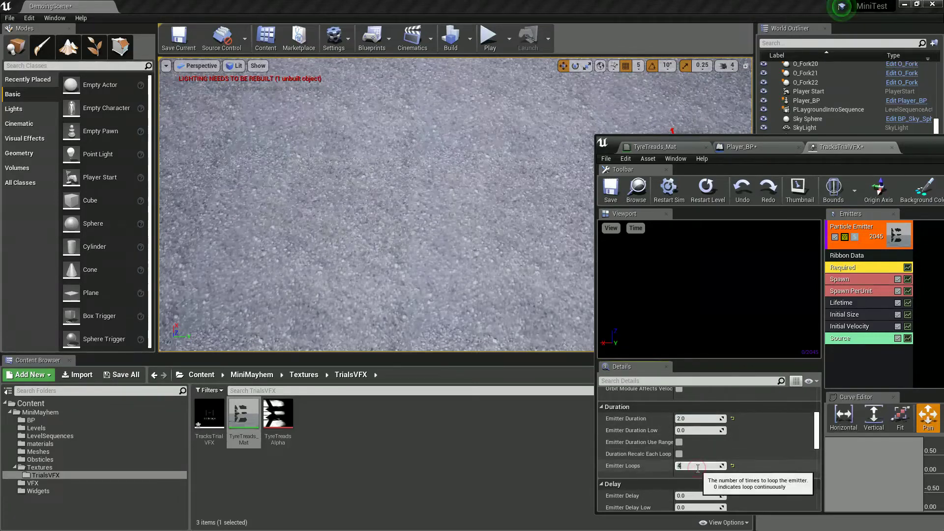
type("3")
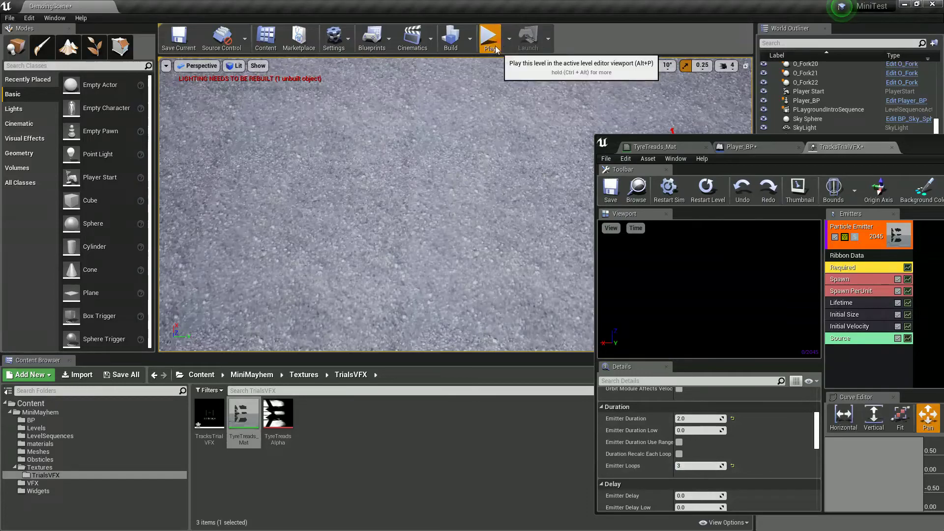
Play the level and drive the car straight and through turns in both directions to test the tyre tracks, ending the play session.
left_click(488, 38)
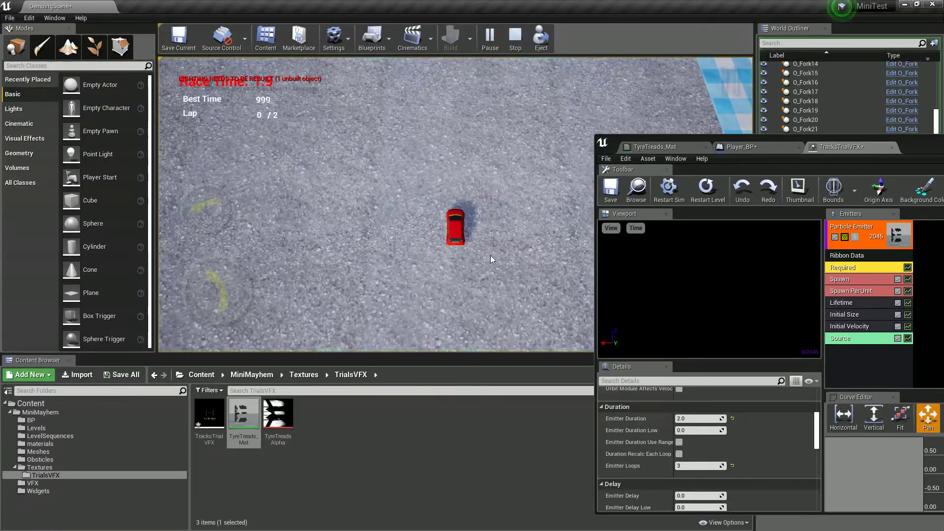
key("w")
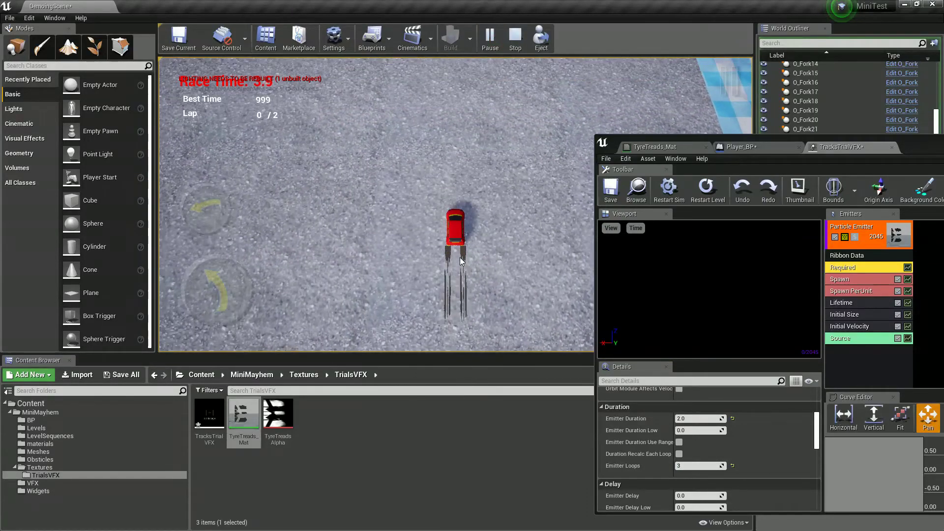
key("a")
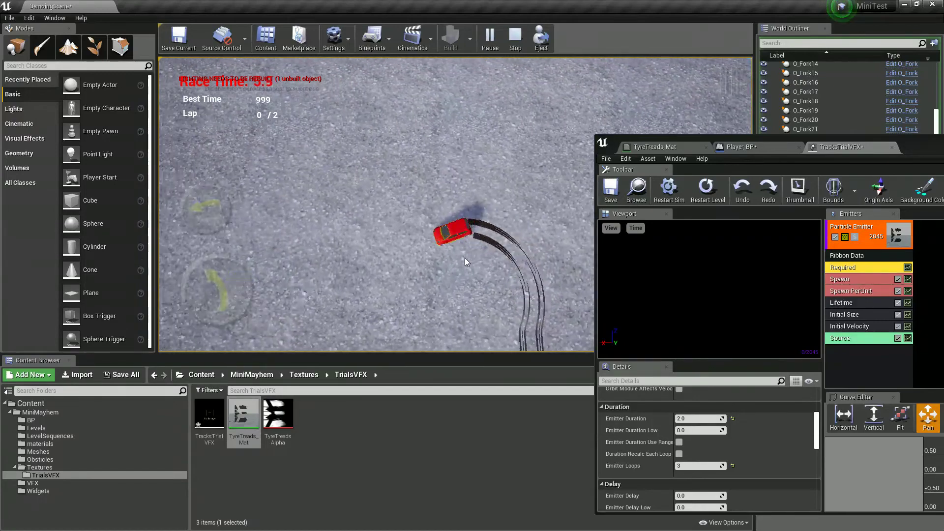
key("a")
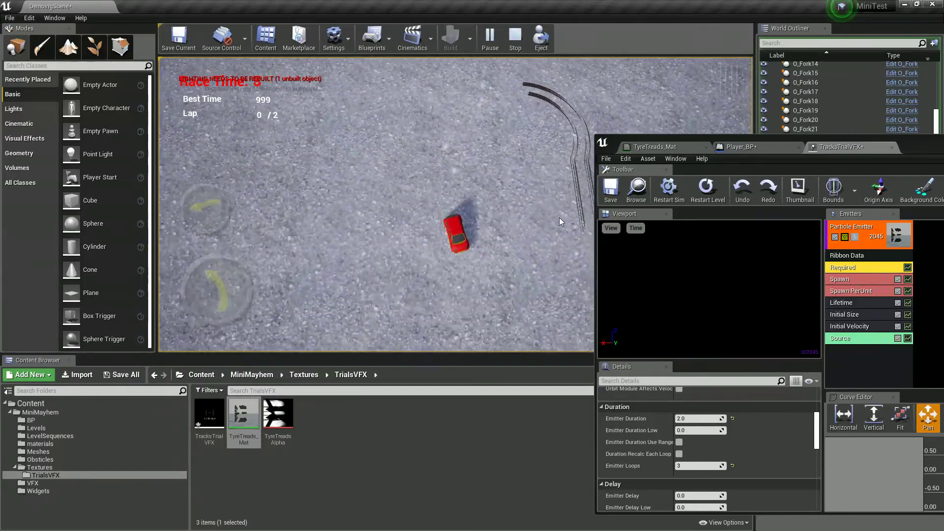
key("a")
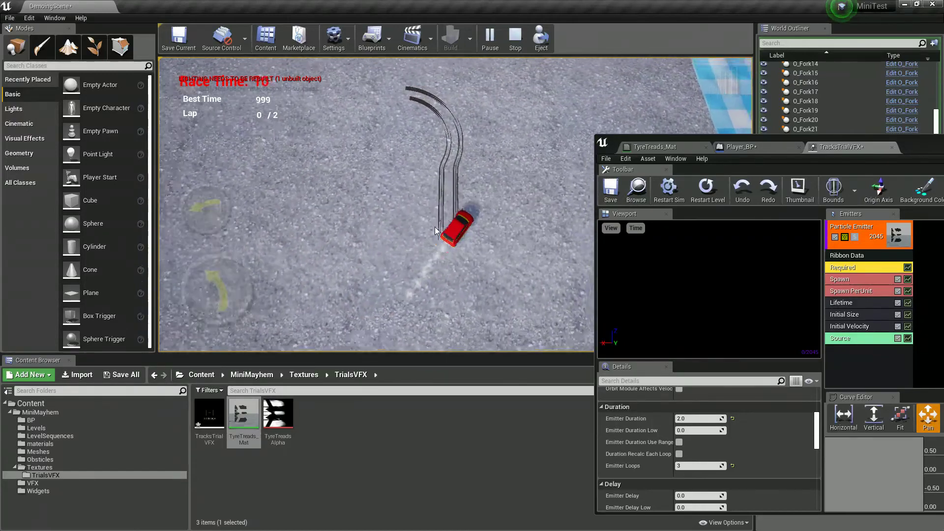
key("a")
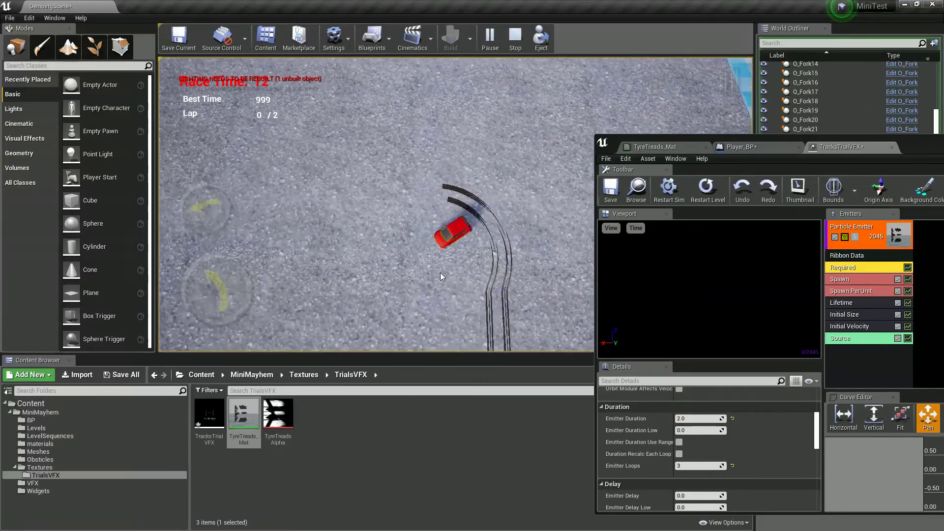
key("a")
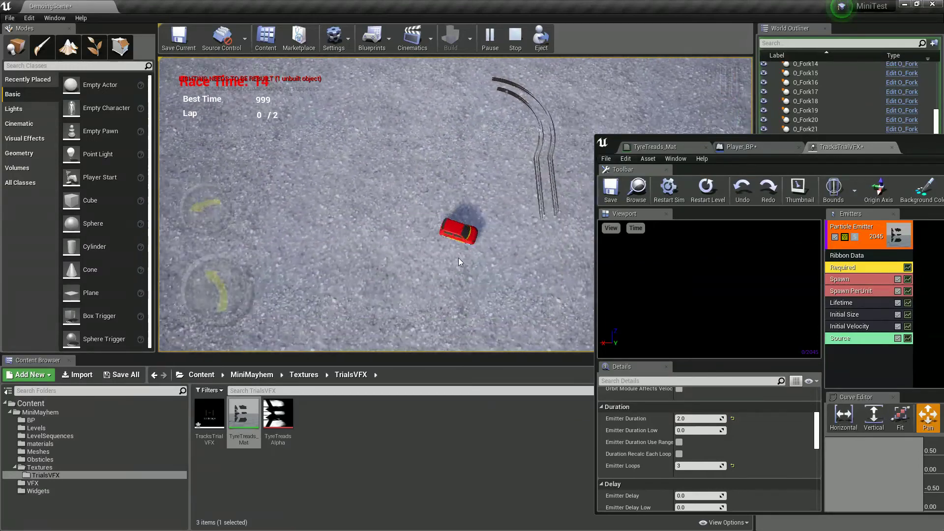
key("a")
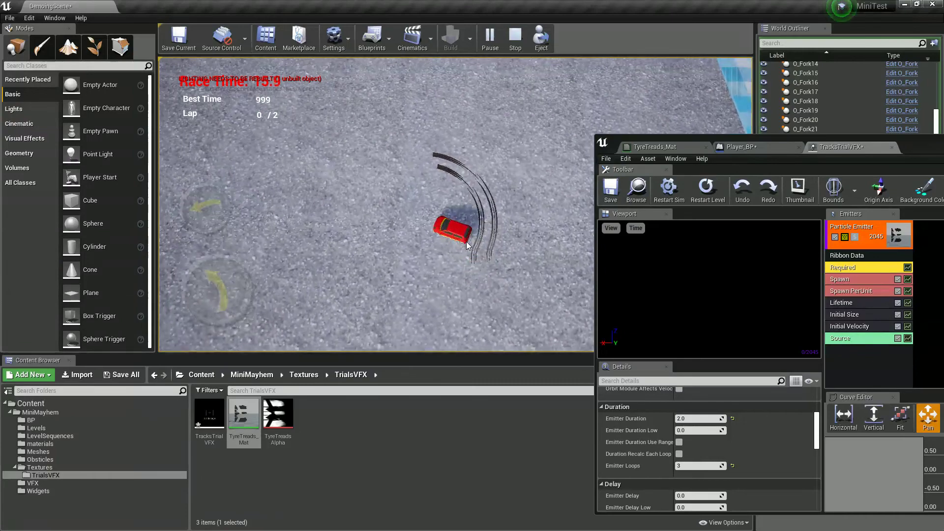
key("a")
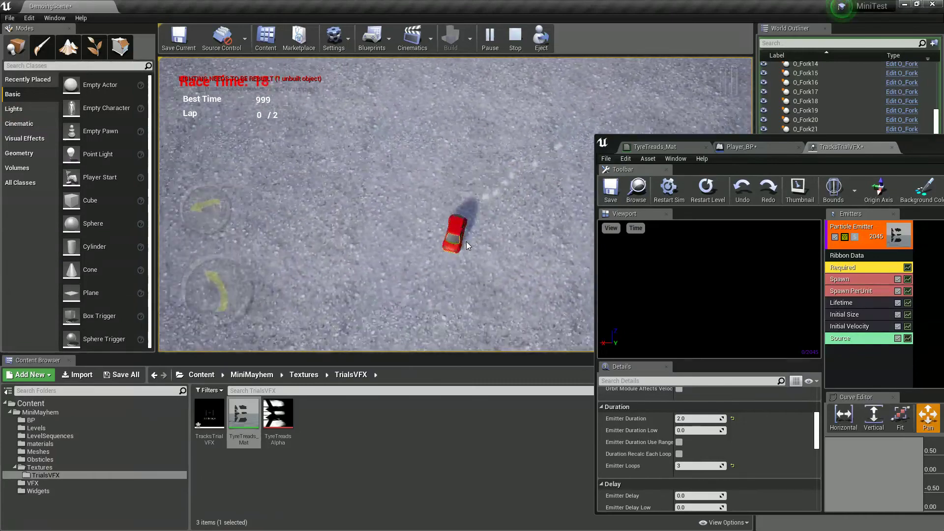
key("a")
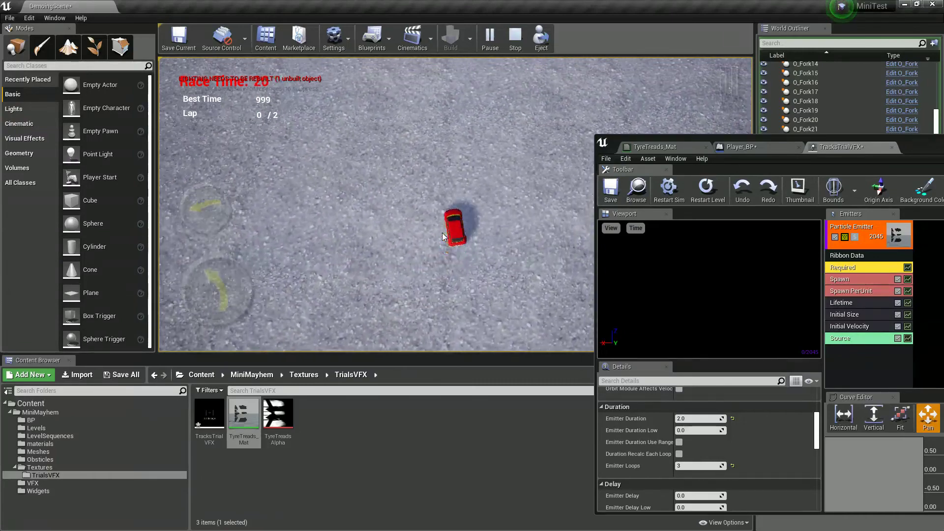
key("a")
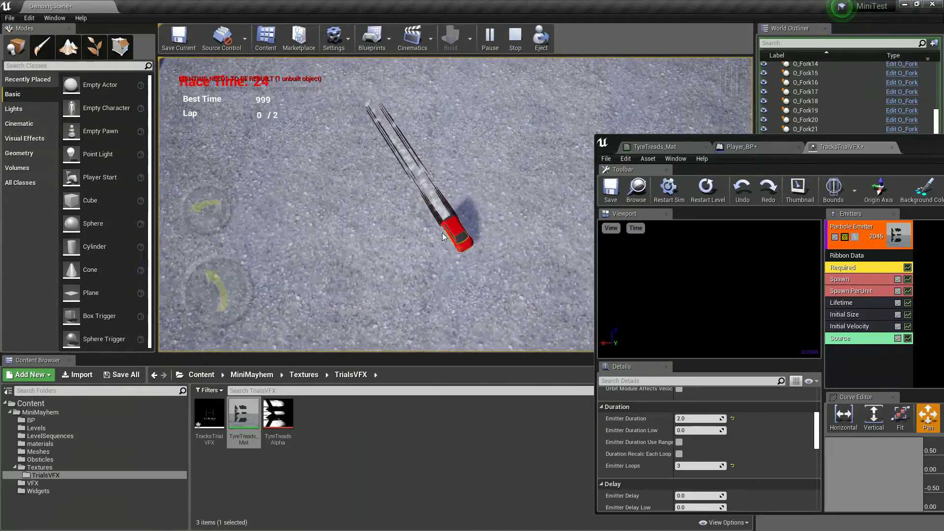
key("a")
key("a")
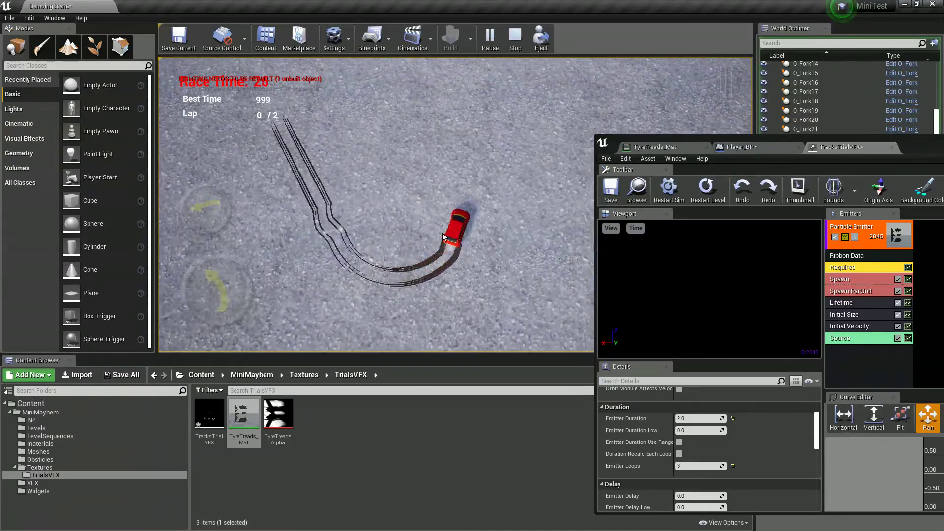
key("d")
key("d")
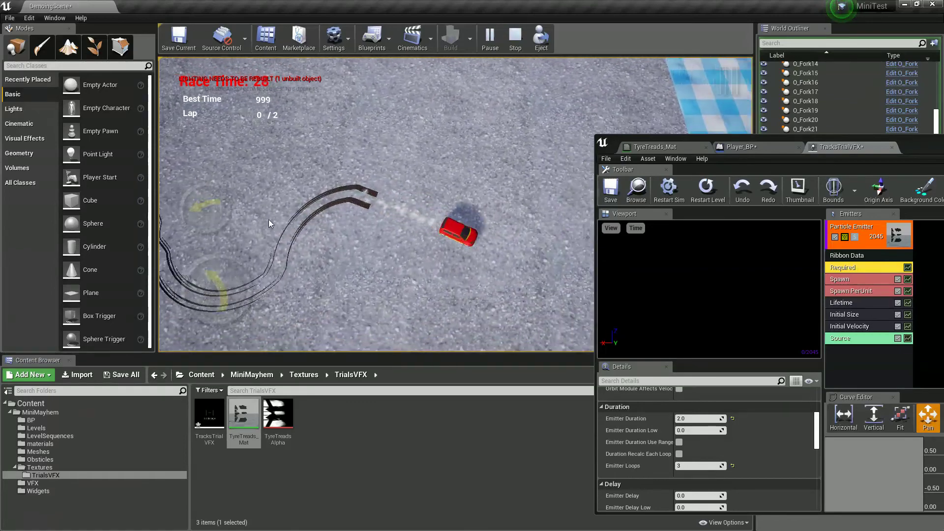
key("d")
key("a")
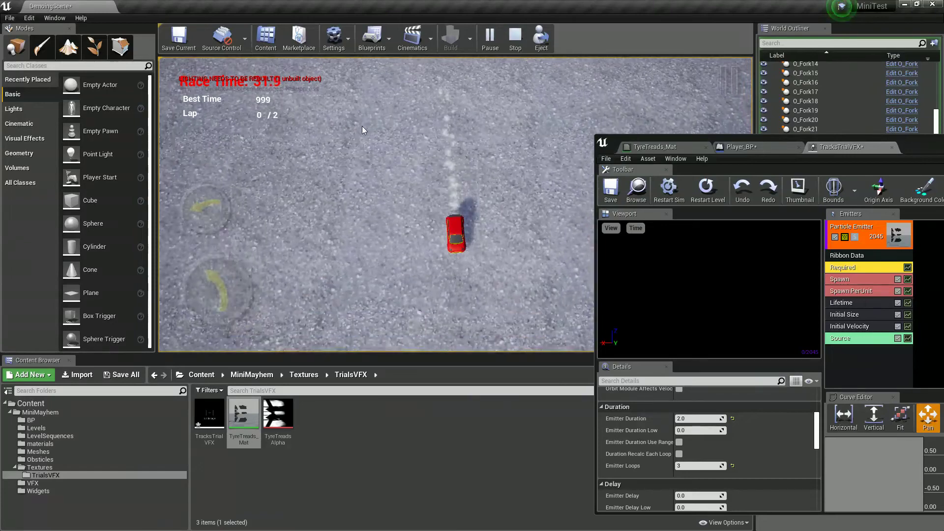
key("a")
key("Escape")
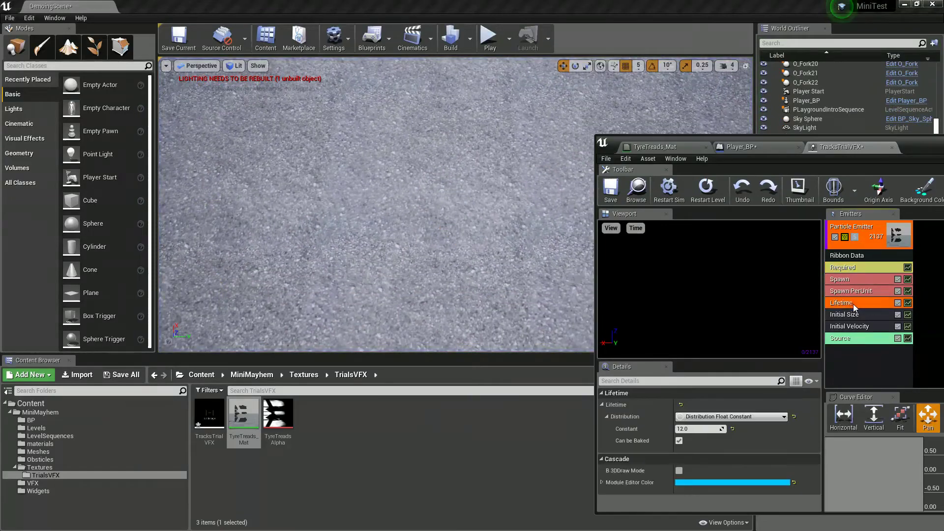
Review the Lifetime module's settings, the TyreTreads_Mat node graph and the Player_BP tyre tread components, returning to the TracksTrialVFX particle system.
left_click(853, 304)
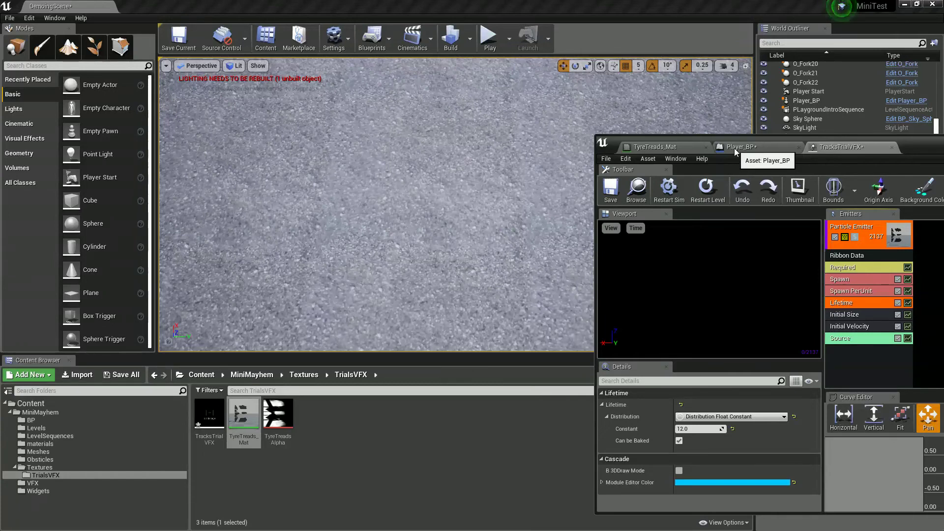
left_click(736, 149)
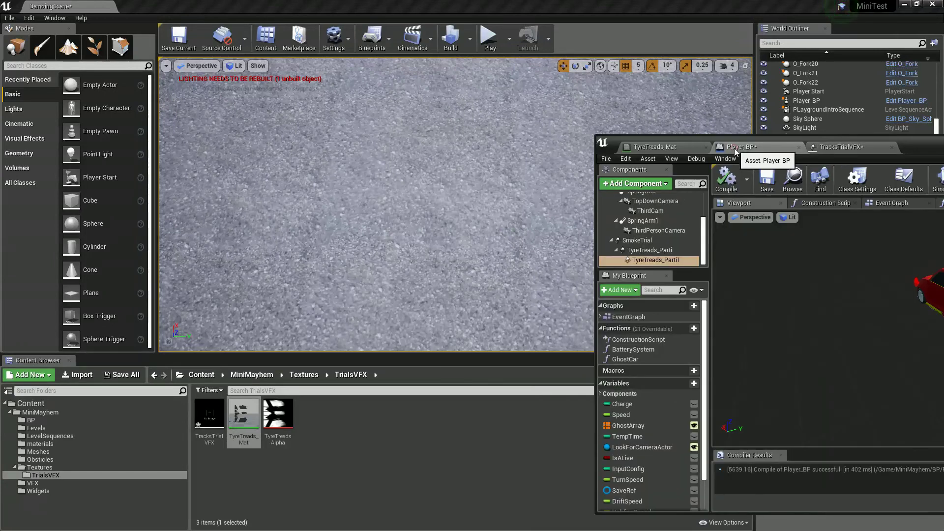
left_click(657, 147)
left_click_drag(933, 147, 723, 131)
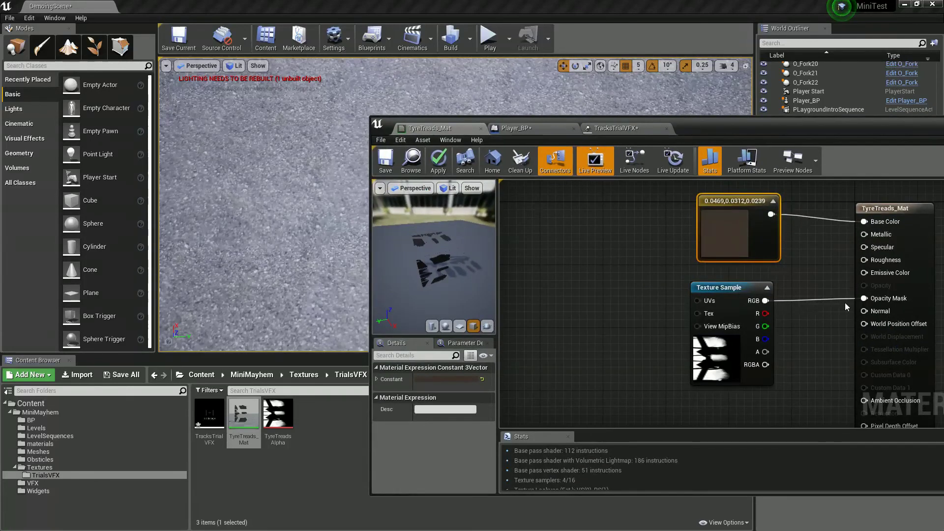
left_click(584, 332)
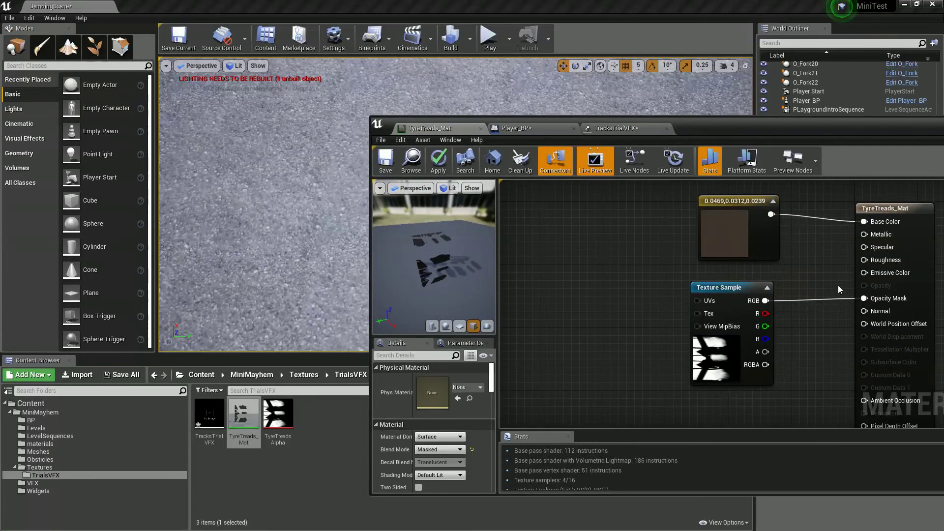
left_click(612, 129)
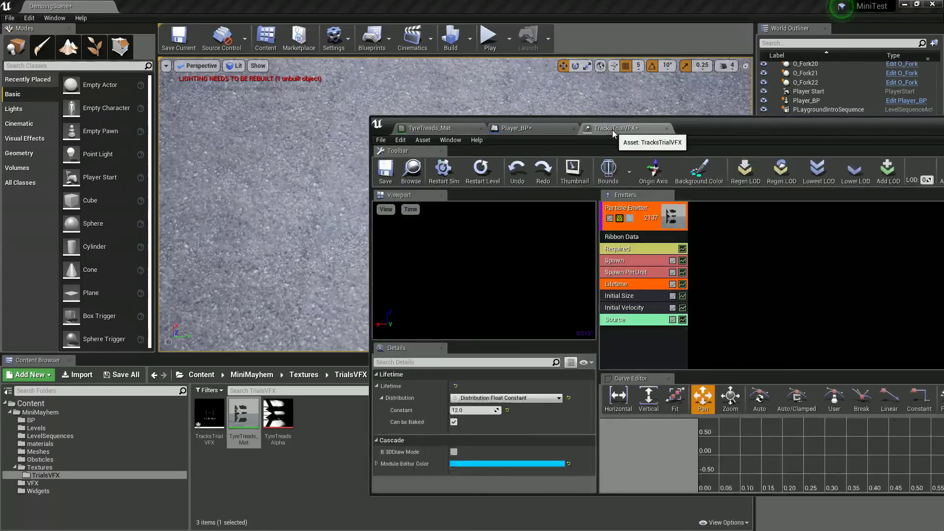
left_click(511, 129)
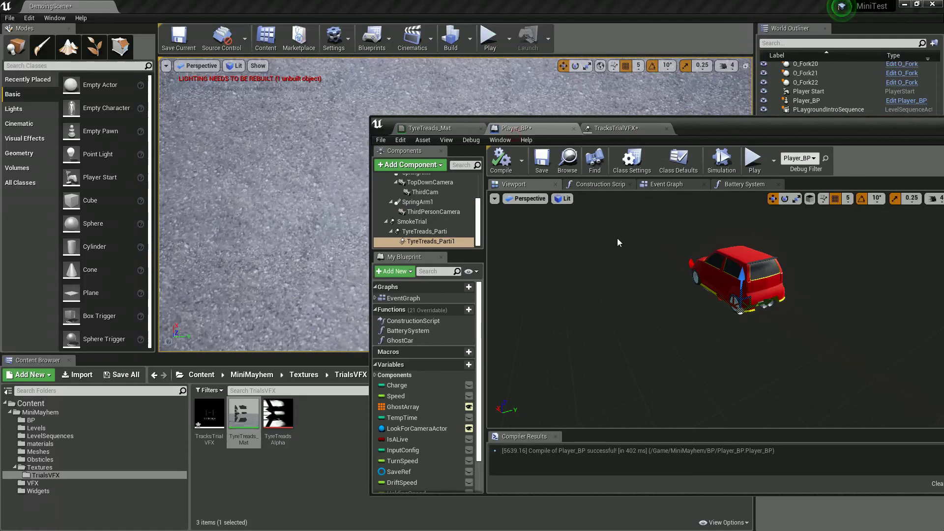
left_click(615, 128)
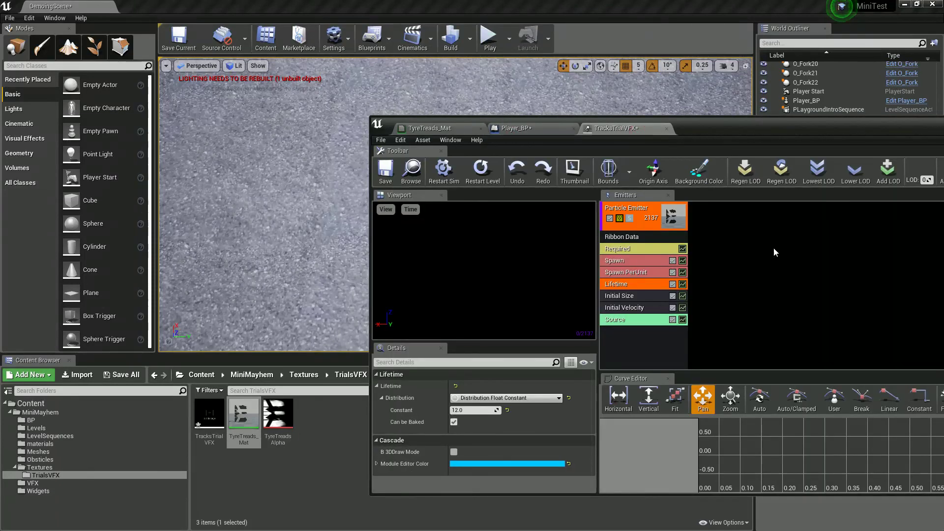